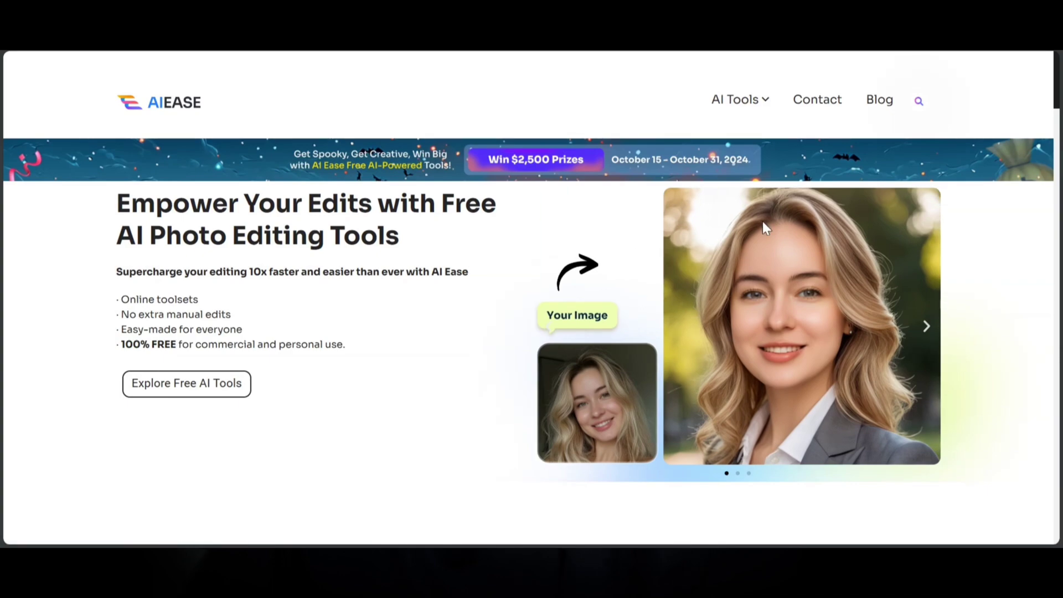
{"action": "scroll", "coordinate": [762, 220], "scroll_direction": "down", "scroll_amount": 7}
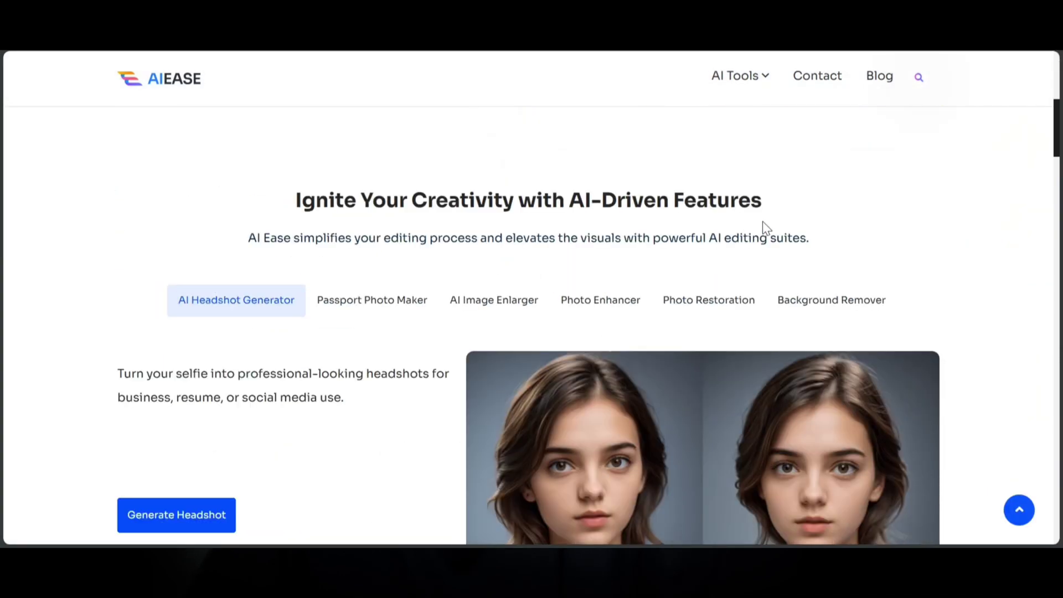
{"action": "scroll", "coordinate": [762, 221], "scroll_direction": "down", "scroll_amount": 2}
{"action": "scroll", "coordinate": [762, 221], "scroll_direction": "down", "scroll_amount": 3}
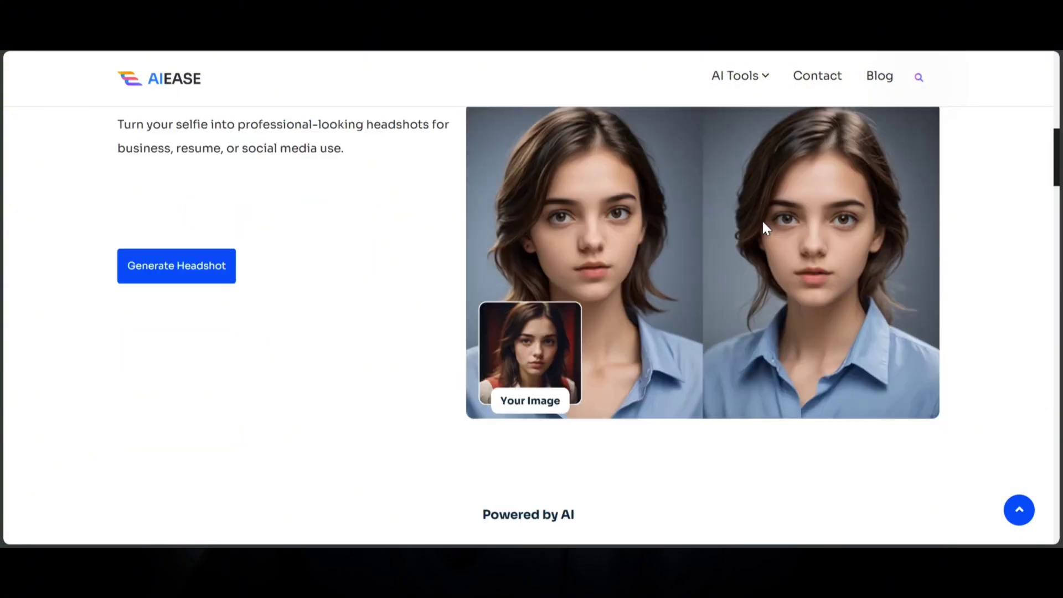
{"action": "scroll", "coordinate": [763, 223], "scroll_direction": "up", "scroll_amount": 1}
{"action": "scroll", "coordinate": [763, 227], "scroll_direction": "down", "scroll_amount": 1}
{"action": "scroll", "coordinate": [762, 221], "scroll_direction": "down", "scroll_amount": 10}
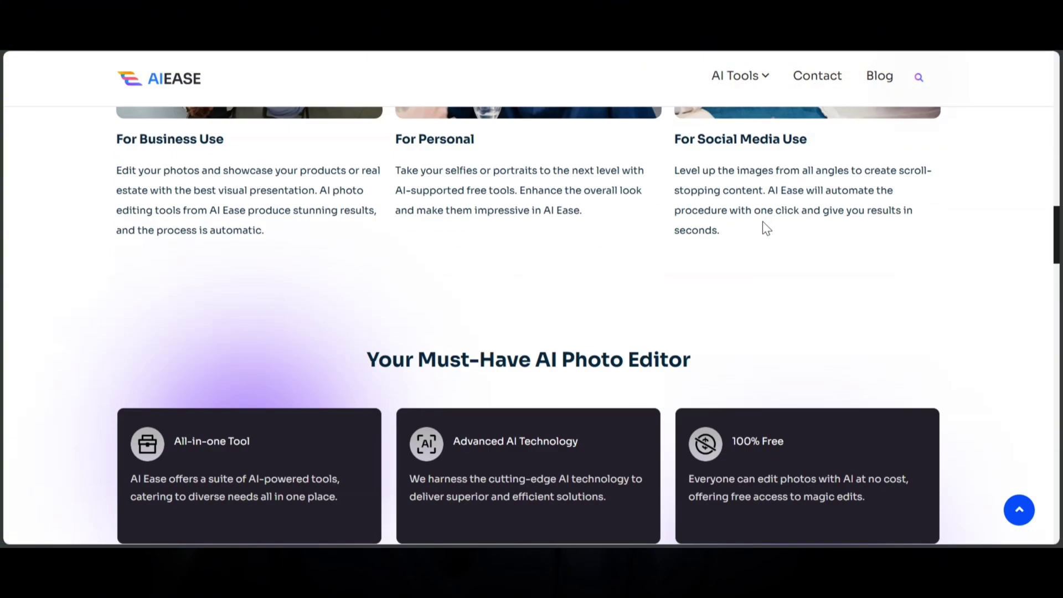
{"action": "scroll", "coordinate": [763, 221], "scroll_direction": "down", "scroll_amount": 10}
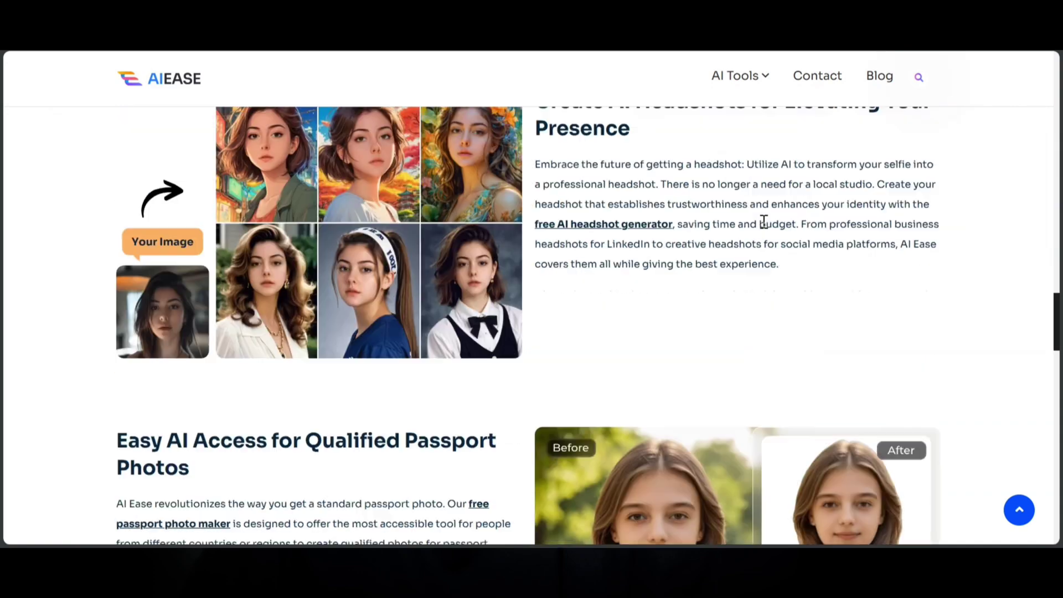
{"action": "scroll", "coordinate": [765, 227], "scroll_direction": "down", "scroll_amount": 5}
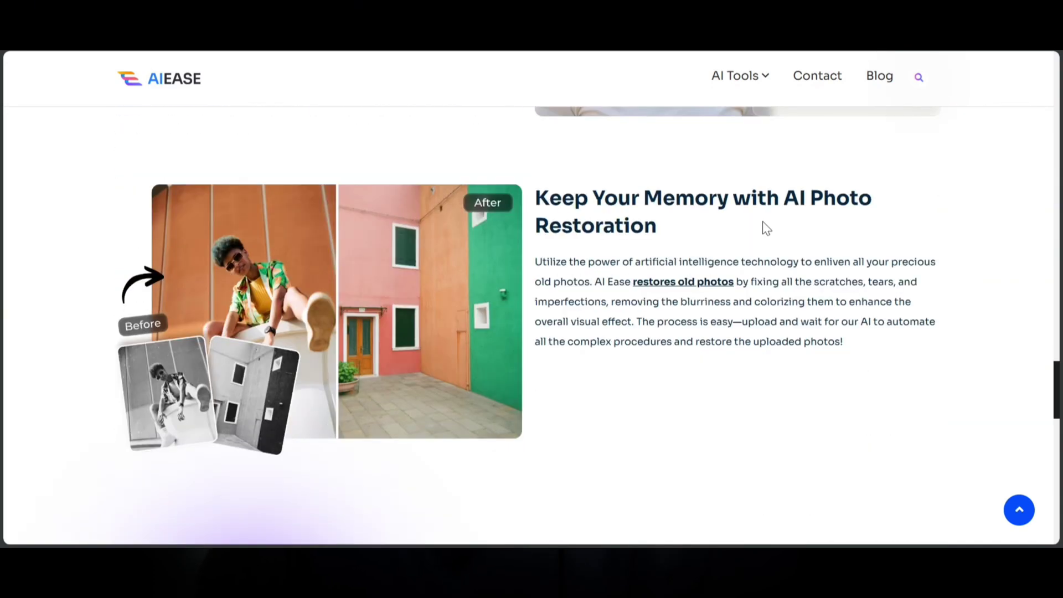
{"action": "scroll", "coordinate": [763, 222], "scroll_direction": "down", "scroll_amount": 2}
{"action": "scroll", "coordinate": [764, 222], "scroll_direction": "down", "scroll_amount": 6}
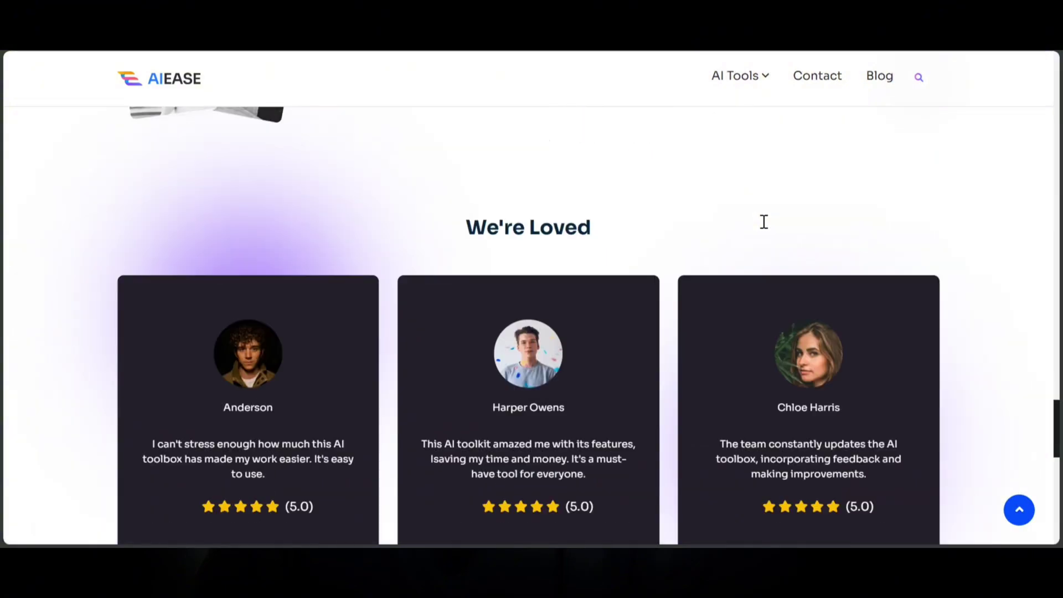
{"action": "scroll", "coordinate": [763, 221], "scroll_direction": "down", "scroll_amount": 6}
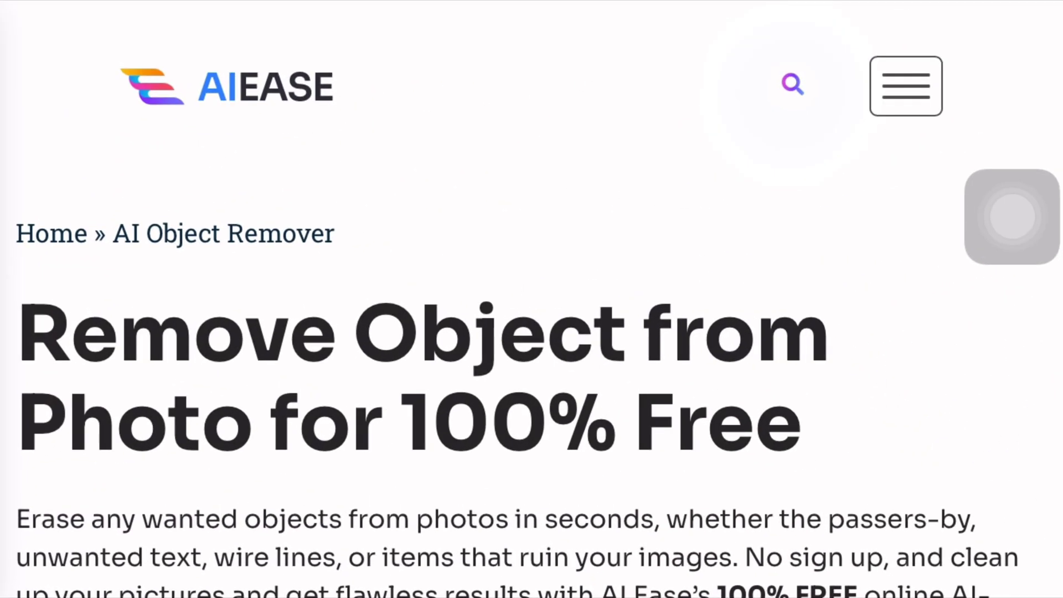
Go to AI Tools > AI Object Remover and launch the object eraser editor
{"action": "scroll", "coordinate": [531, 332], "scroll_direction": "down", "scroll_amount": 4}
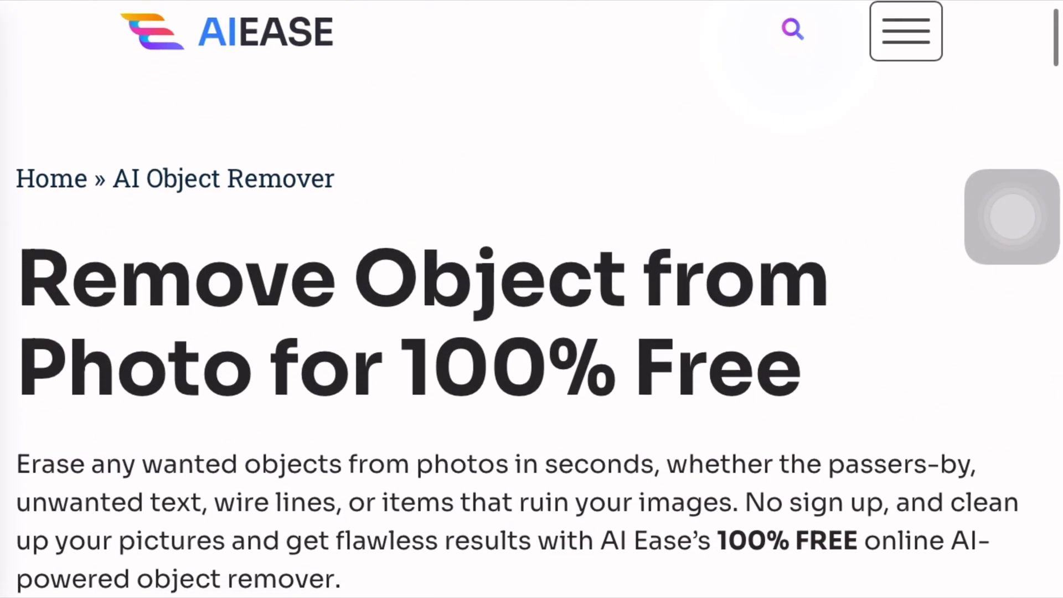
{"action": "scroll", "coordinate": [531, 333], "scroll_direction": "down", "scroll_amount": 7}
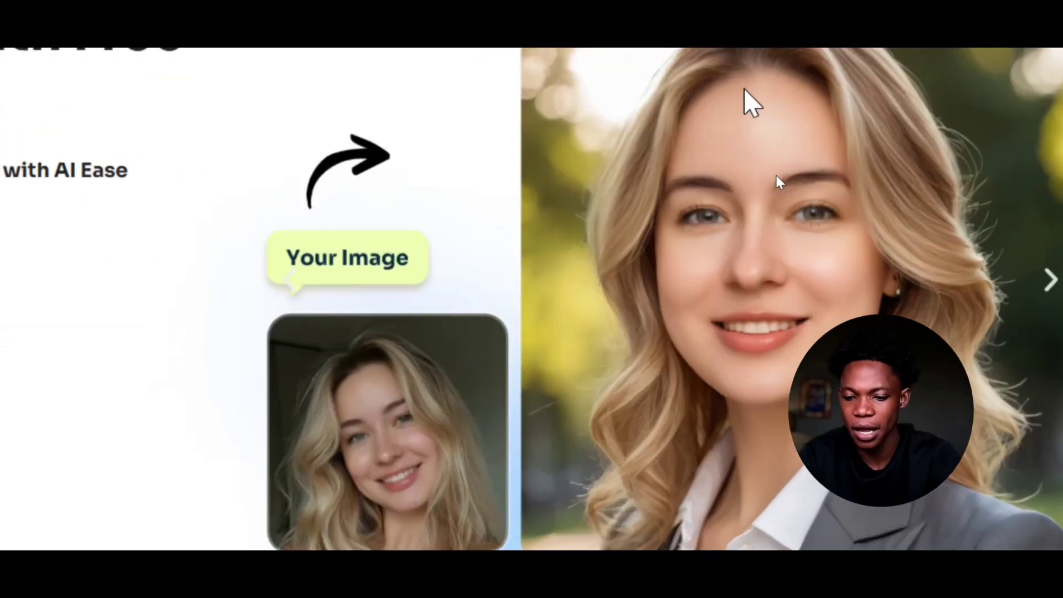
{"action": "mouse_move", "coordinate": [710, 123]}
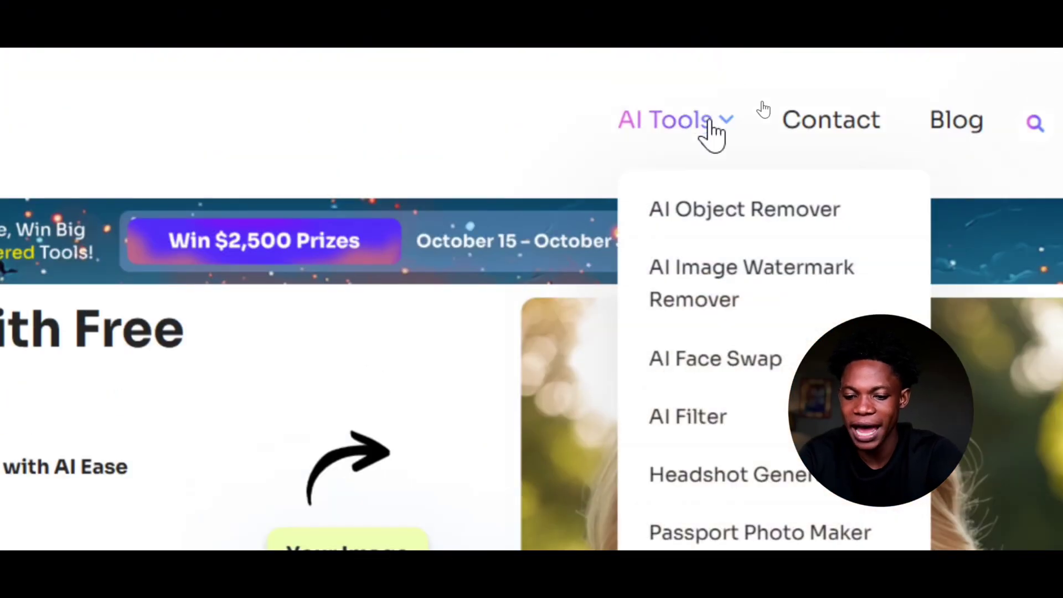
{"action": "left_click", "coordinate": [722, 231]}
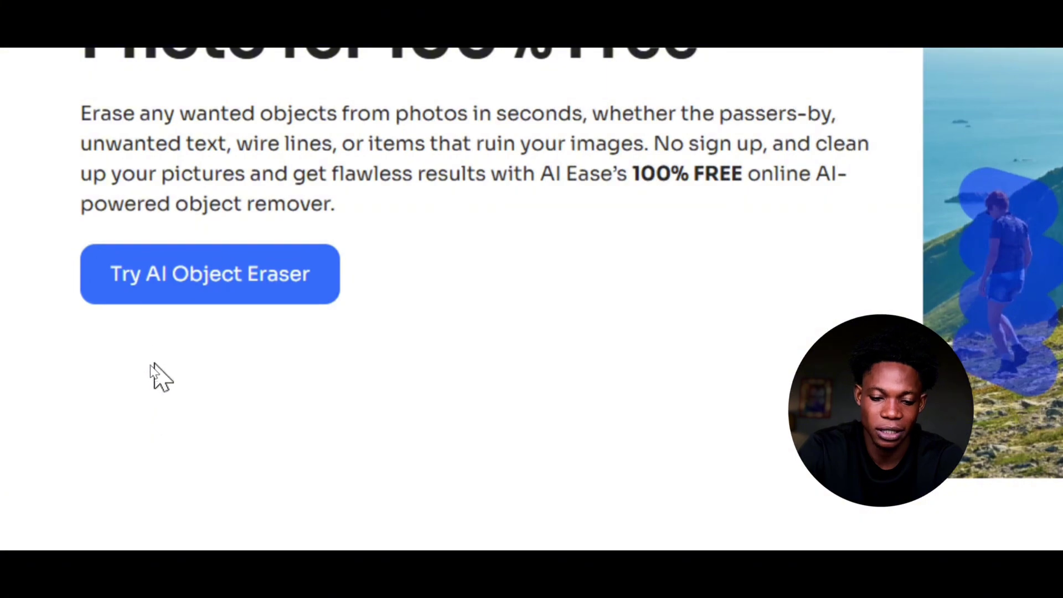
{"action": "left_click", "coordinate": [150, 346]}
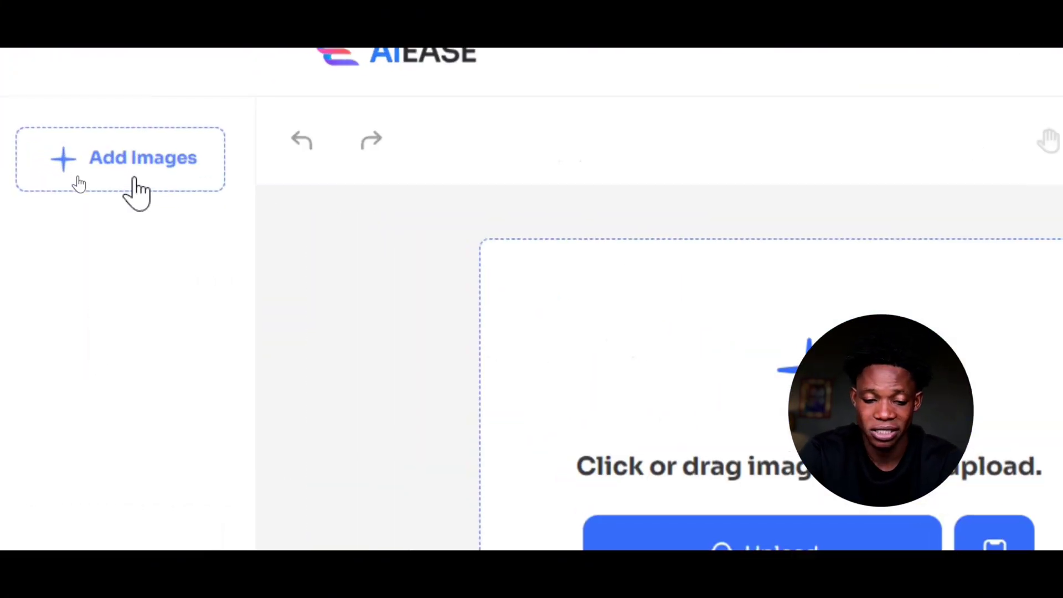
{"action": "left_click", "coordinate": [78, 183]}
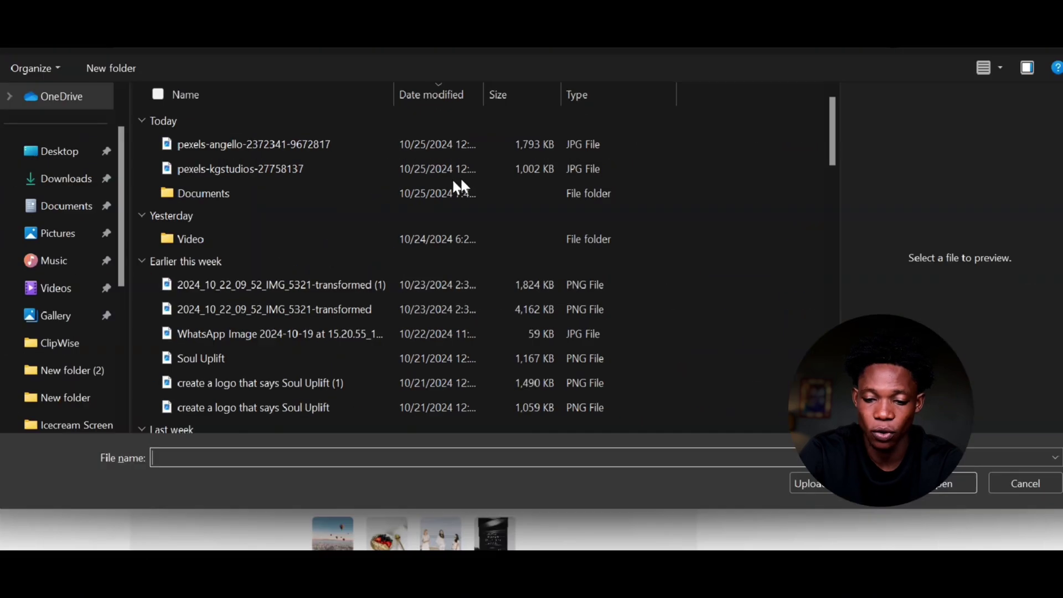
{"action": "key", "text": "Escape"}
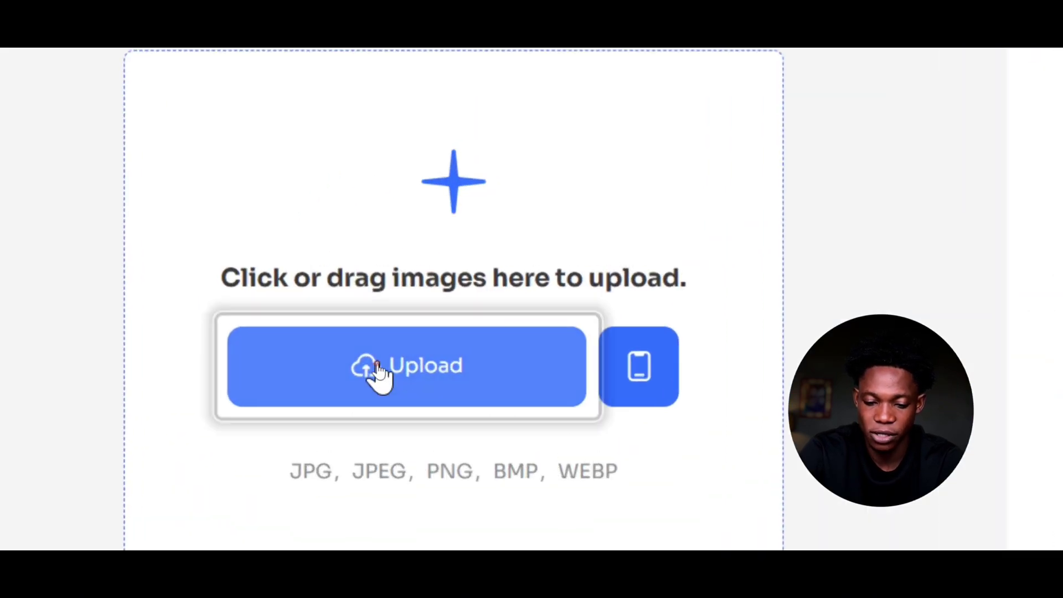
{"action": "left_click", "coordinate": [377, 368]}
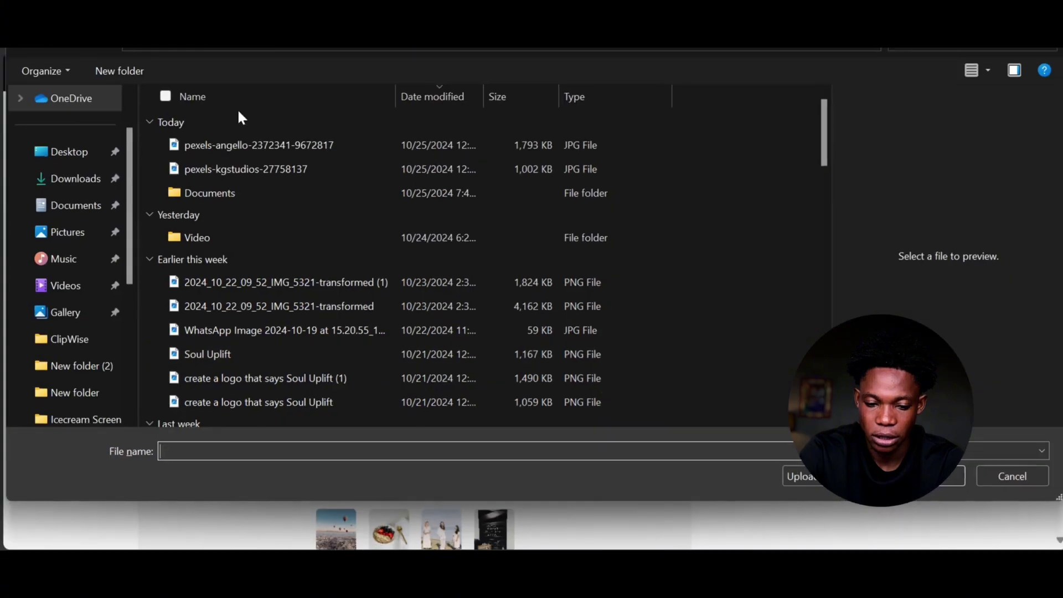
{"action": "double_click", "coordinate": [243, 144]}
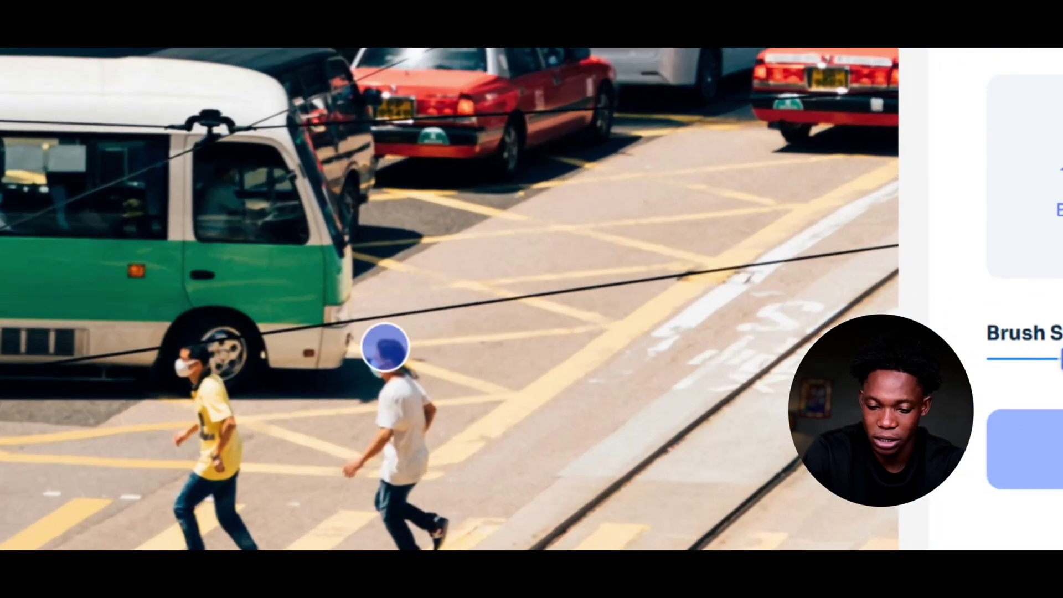
Brush a mask over the white-shirted man's head and body, then remove him
{"action": "left_click_drag", "start_coordinate": [385, 347], "coordinate": [389, 371]}
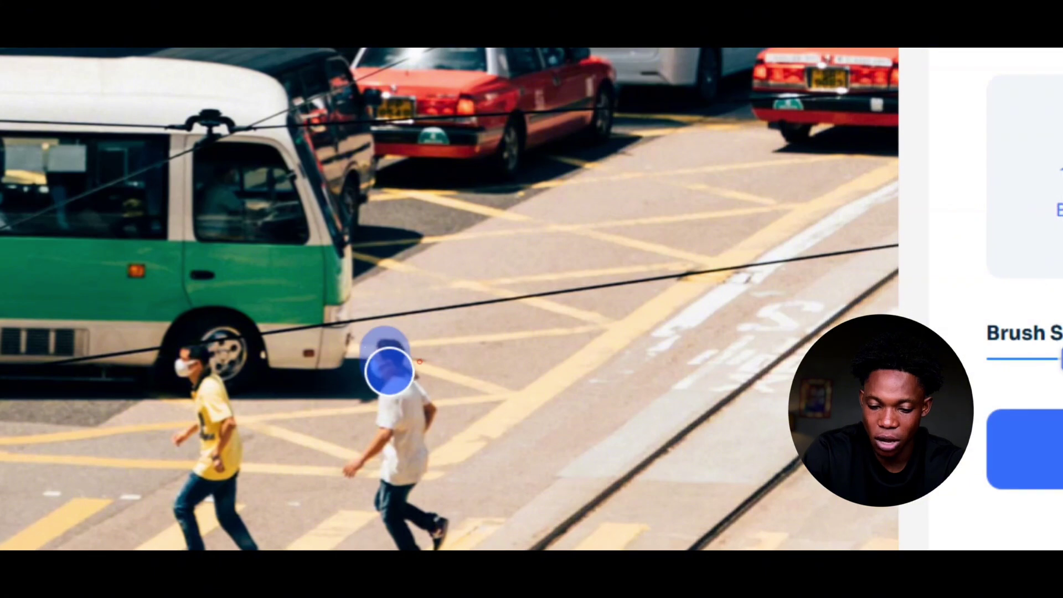
{"action": "left_click_drag", "start_coordinate": [375, 487], "coordinate": [415, 555]}
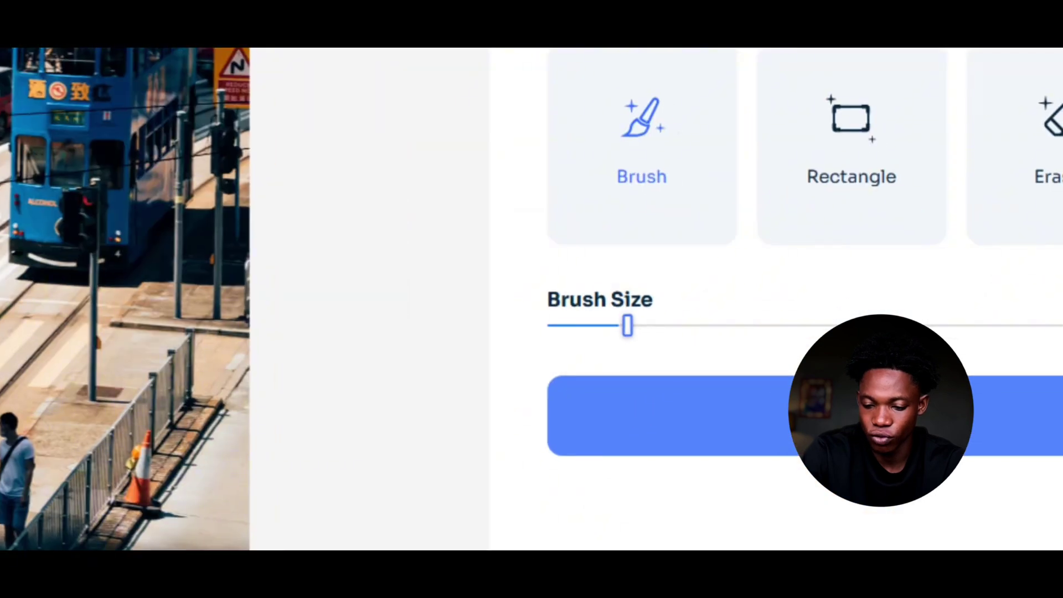
{"action": "left_click", "coordinate": [1029, 408]}
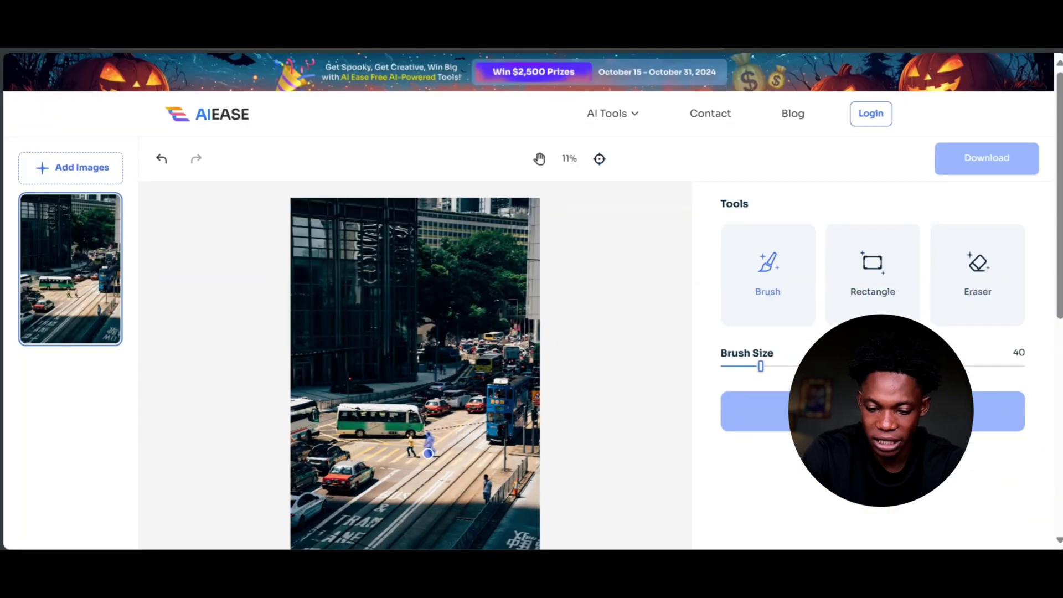
{"action": "scroll", "coordinate": [428, 453], "scroll_direction": "up", "scroll_amount": 6}
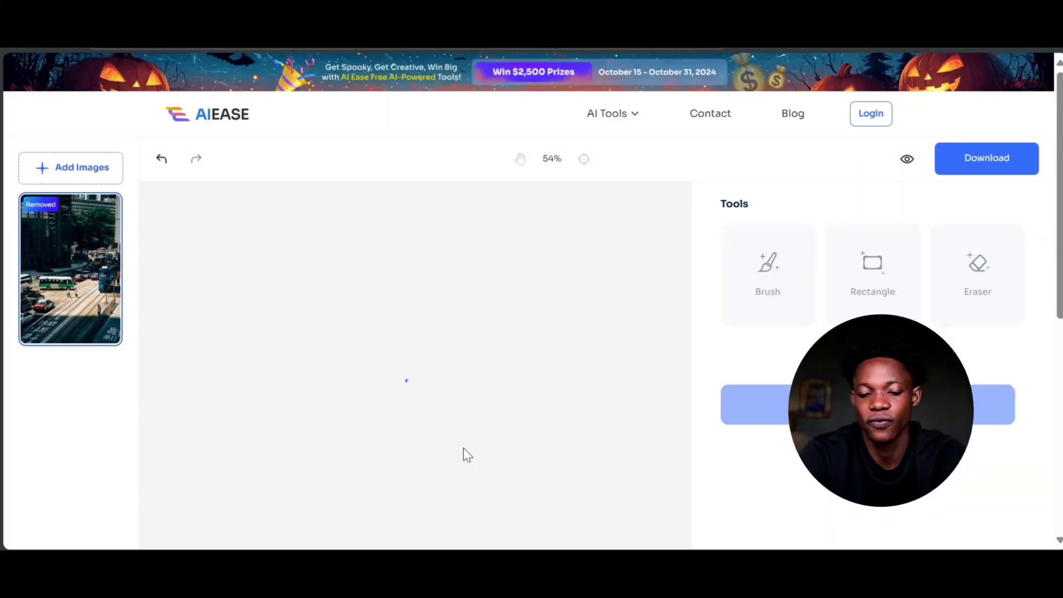
Sweep the before/after slider to compare the cleaned photo with the original, then close the preview
{"action": "scroll", "coordinate": [565, 436], "scroll_direction": "down", "scroll_amount": 2}
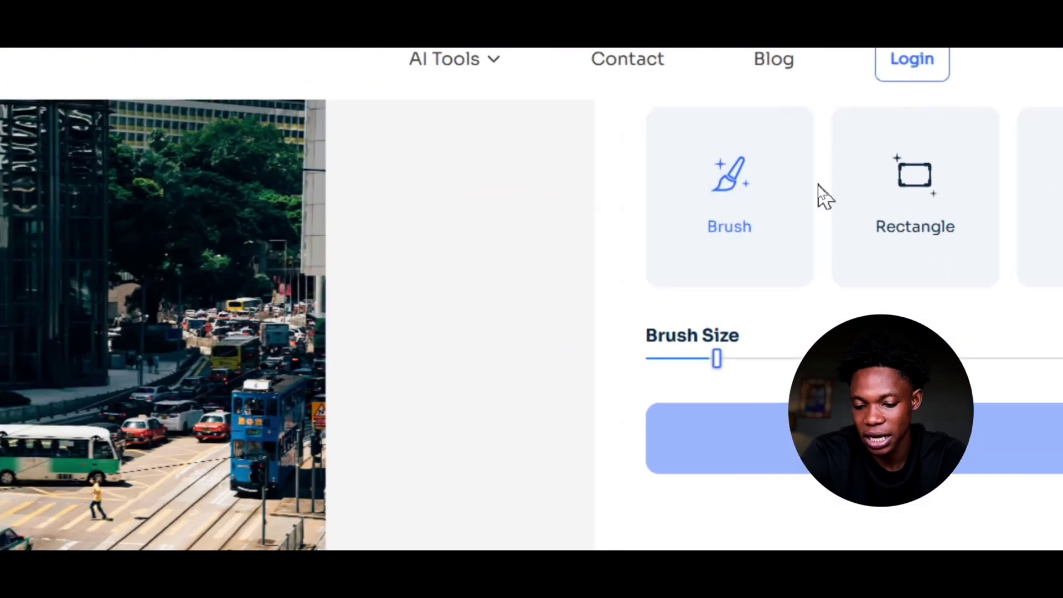
{"action": "scroll", "coordinate": [817, 204], "scroll_direction": "up", "scroll_amount": 2}
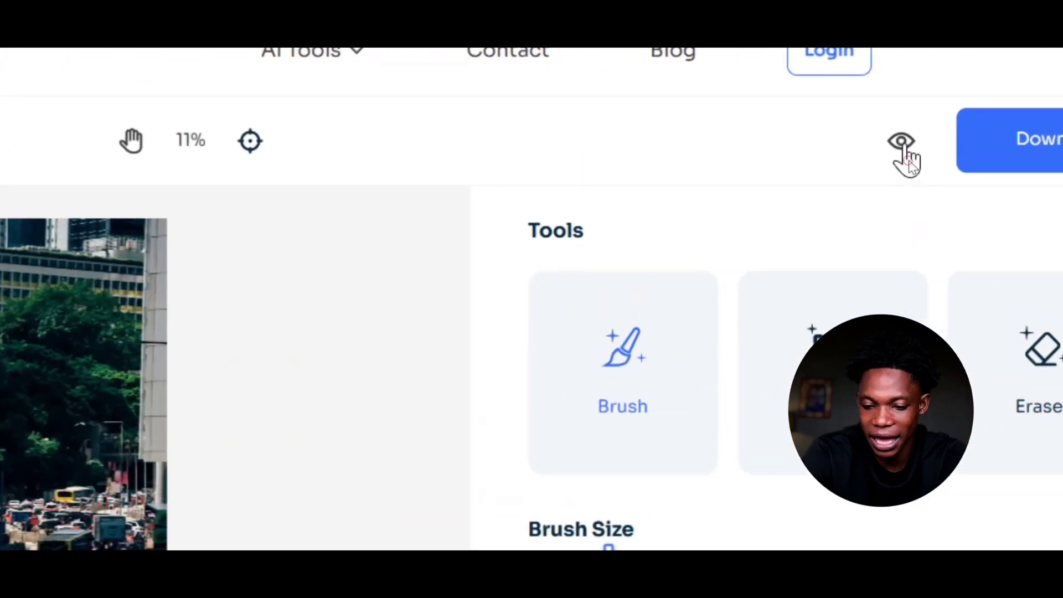
{"action": "left_click", "coordinate": [902, 143]}
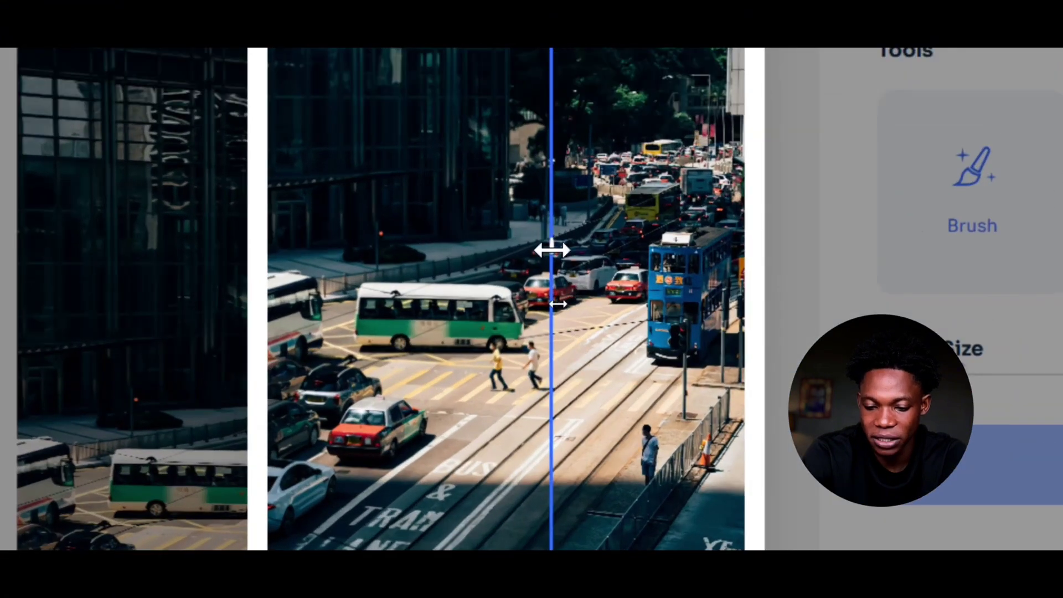
{"action": "left_click_drag", "start_coordinate": [558, 304], "coordinate": [717, 335]}
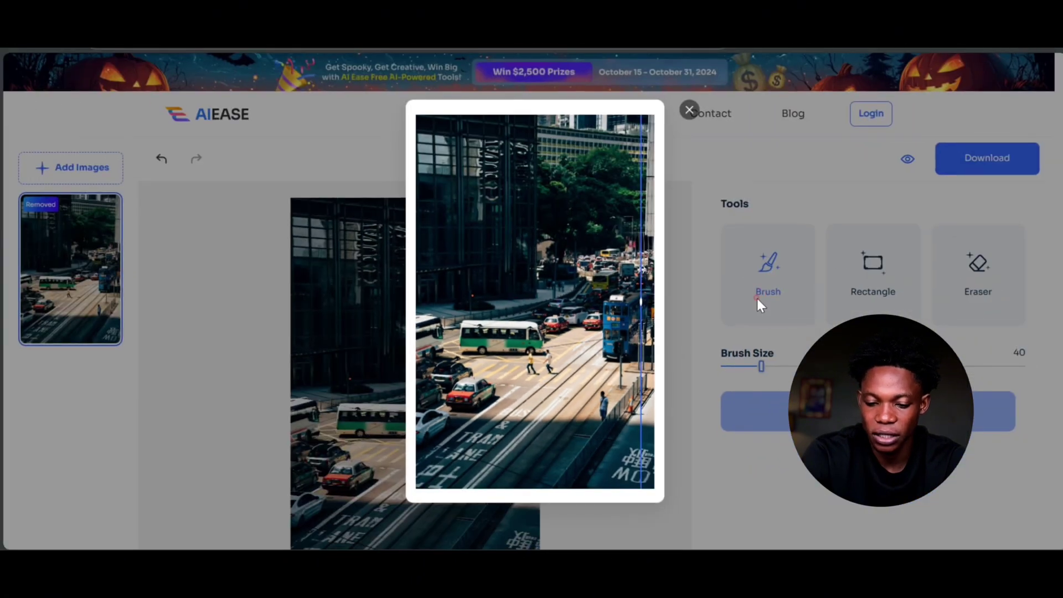
{"action": "left_click", "coordinate": [689, 111]}
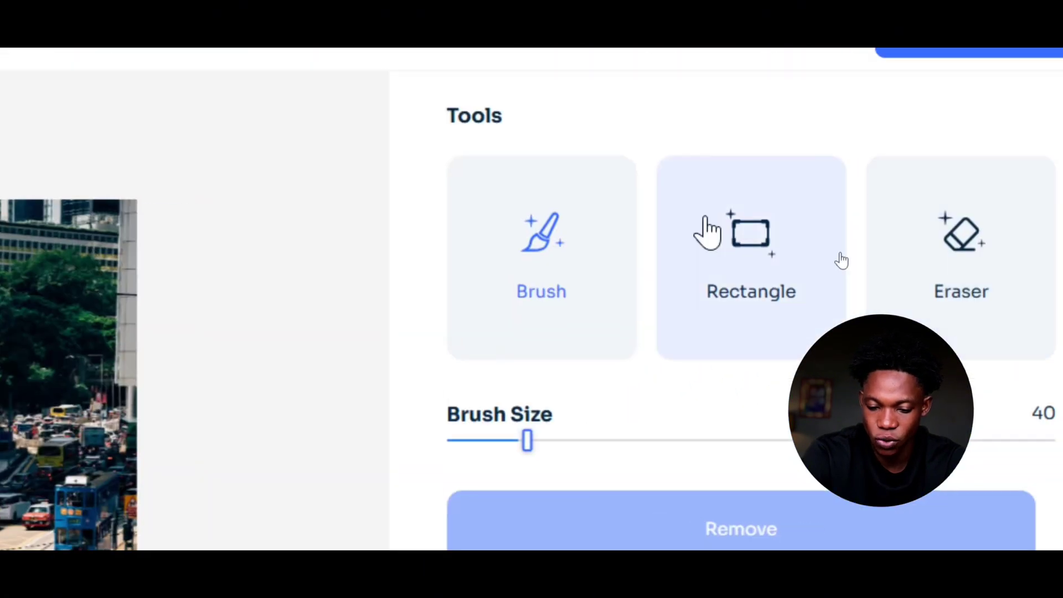
Draw a rectangle mask over the green minibus, then erase its right half
{"action": "left_click", "coordinate": [841, 259]}
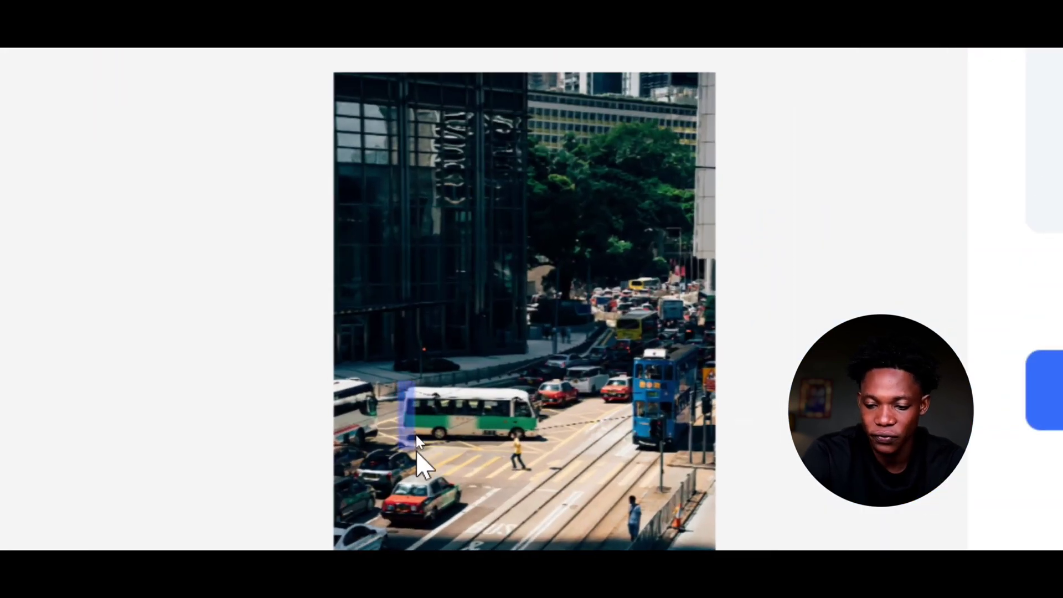
{"action": "left_click_drag", "start_coordinate": [541, 438], "coordinate": [551, 439]}
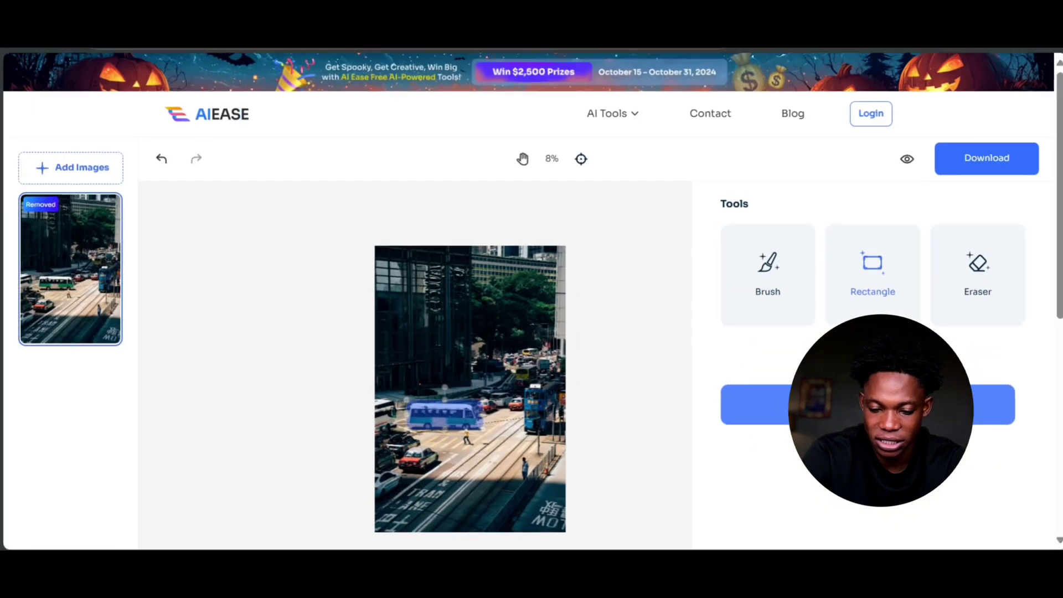
{"action": "left_click", "coordinate": [978, 293]}
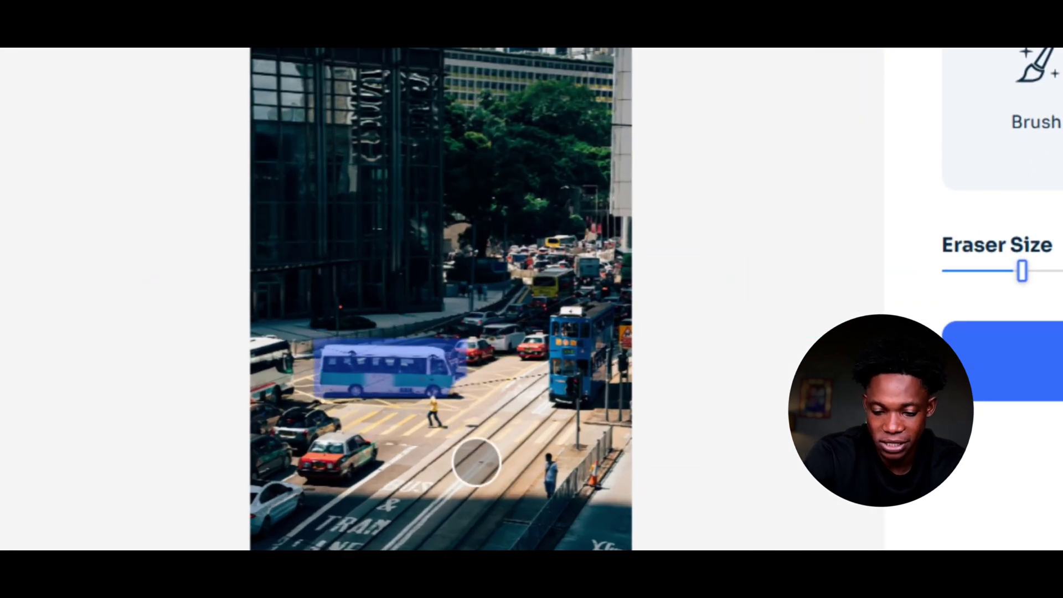
{"action": "mouse_move", "coordinate": [481, 404]}
{"action": "left_mouse_down"}
{"action": "mouse_move", "coordinate": [434, 360]}
{"action": "mouse_move", "coordinate": [391, 364]}
{"action": "mouse_move", "coordinate": [363, 345]}
{"action": "left_mouse_up"}
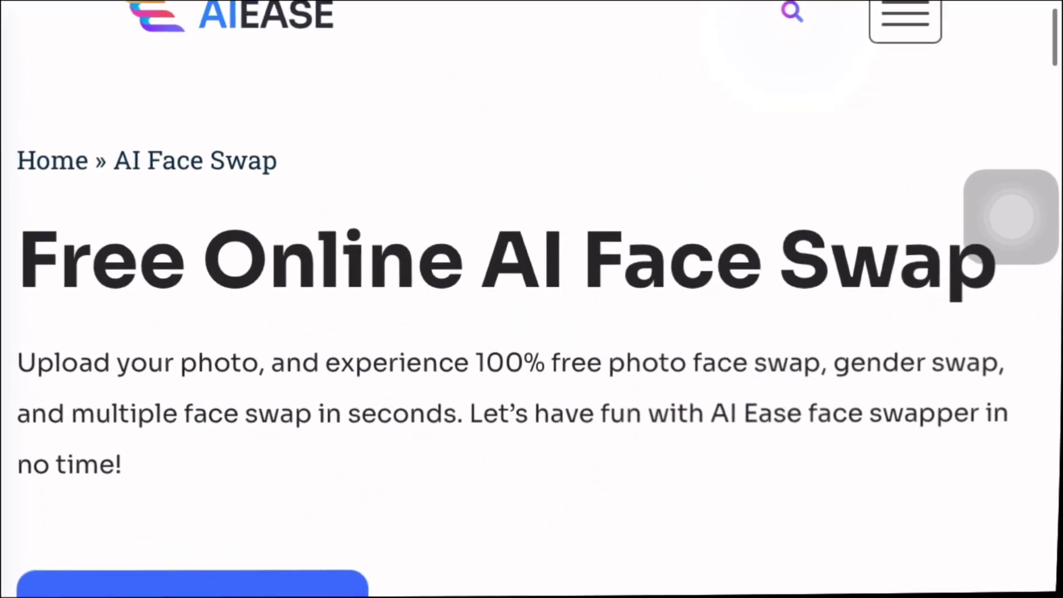
Choose AI Face Swap from the AI Tools dropdown in the navigation bar
{"action": "scroll", "coordinate": [531, 299], "scroll_direction": "down", "scroll_amount": 3}
{"action": "scroll", "coordinate": [532, 299], "scroll_direction": "down", "scroll_amount": 2}
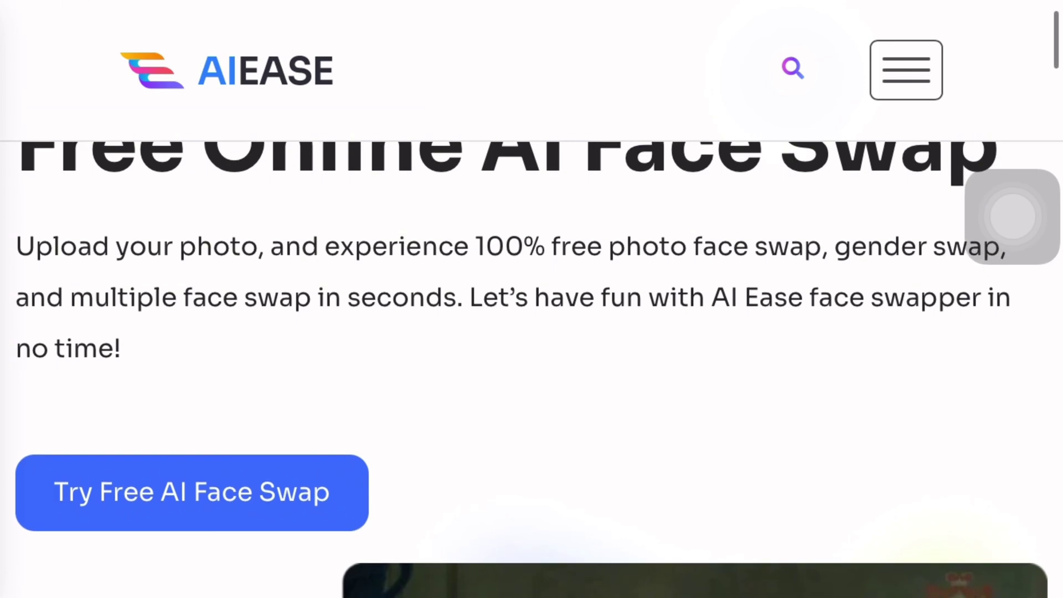
{"action": "scroll", "coordinate": [532, 366], "scroll_direction": "down", "scroll_amount": 5}
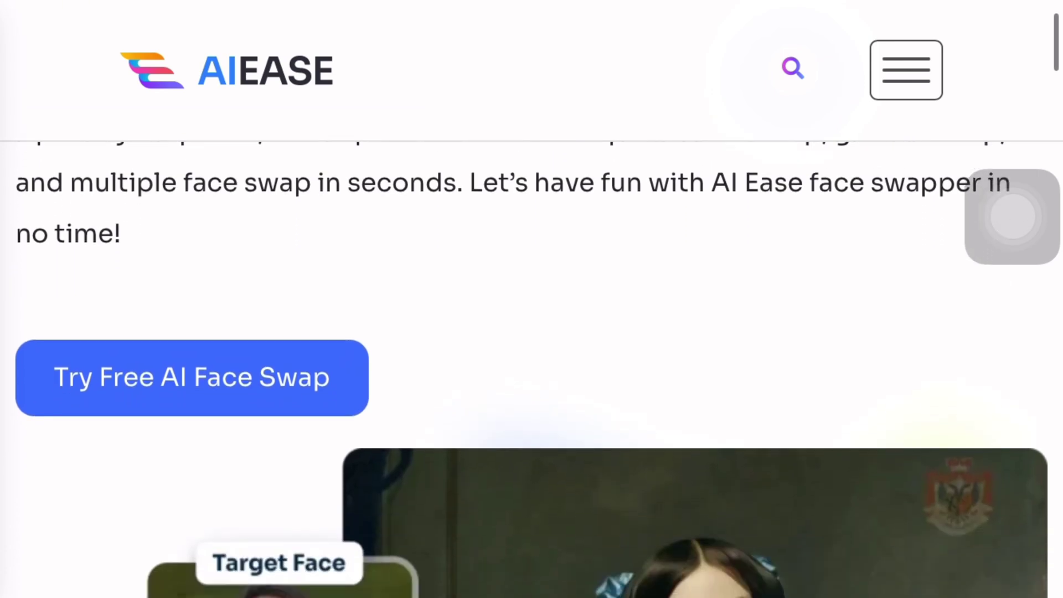
{"action": "scroll", "coordinate": [531, 365], "scroll_direction": "down", "scroll_amount": 2}
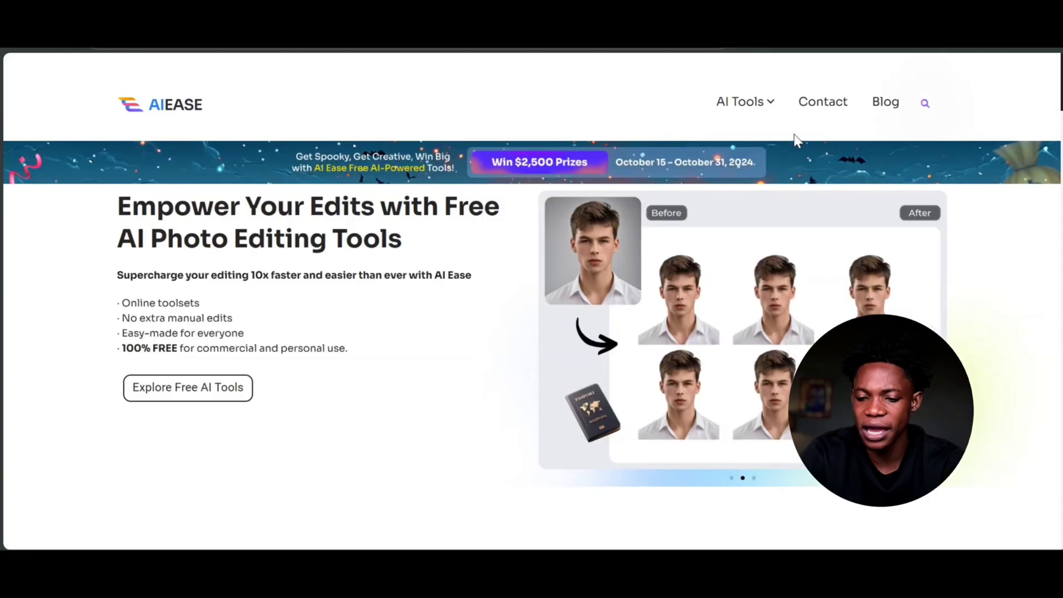
{"action": "mouse_move", "coordinate": [761, 108]}
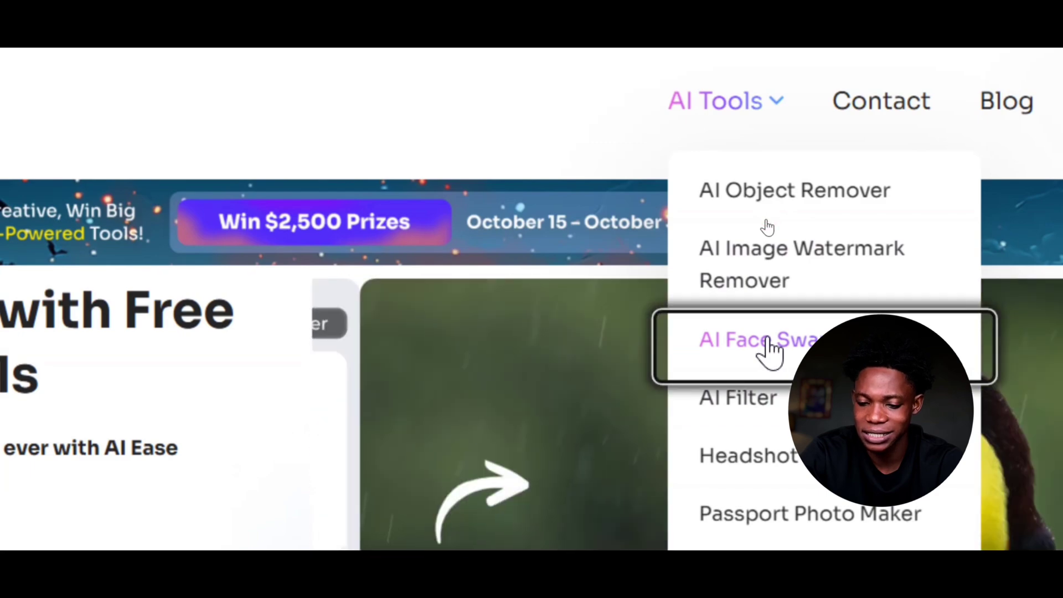
{"action": "left_click", "coordinate": [768, 347]}
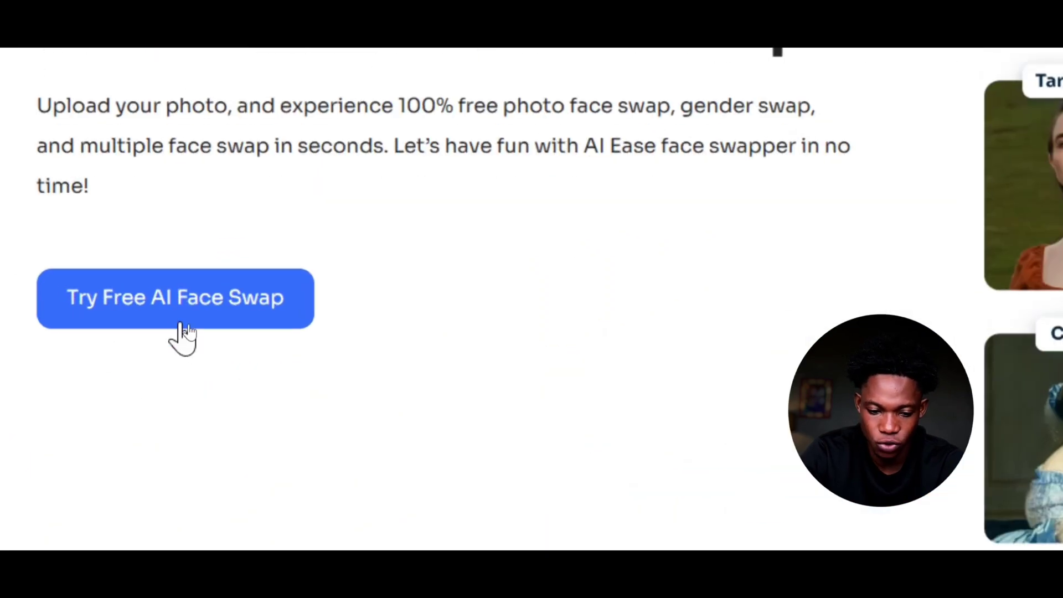
Start the free face swap tool and upload the 'swap 1' photo as the source face
{"action": "left_click", "coordinate": [190, 331]}
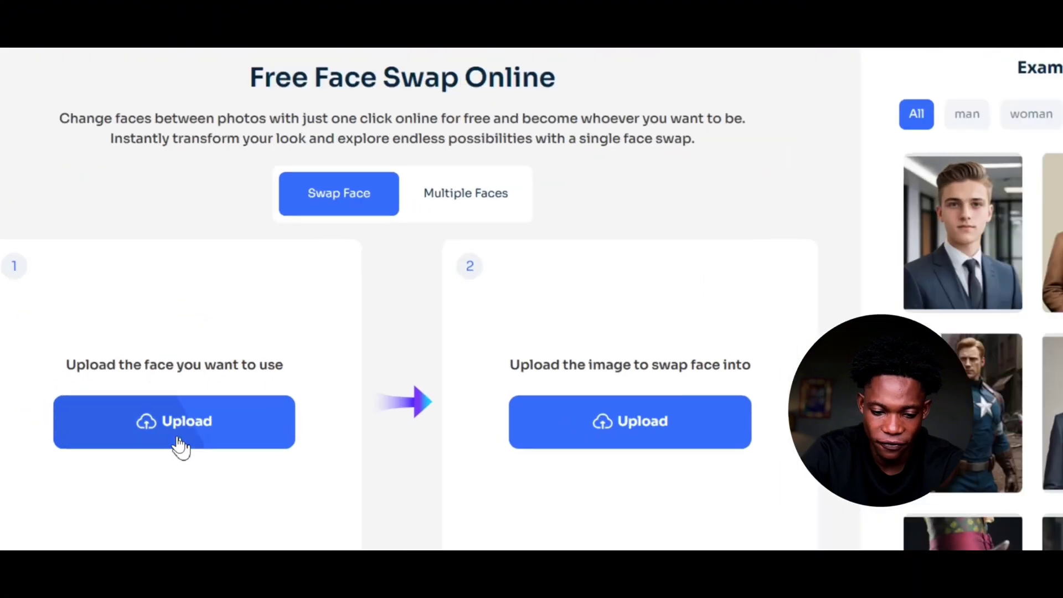
{"action": "left_click", "coordinate": [179, 443]}
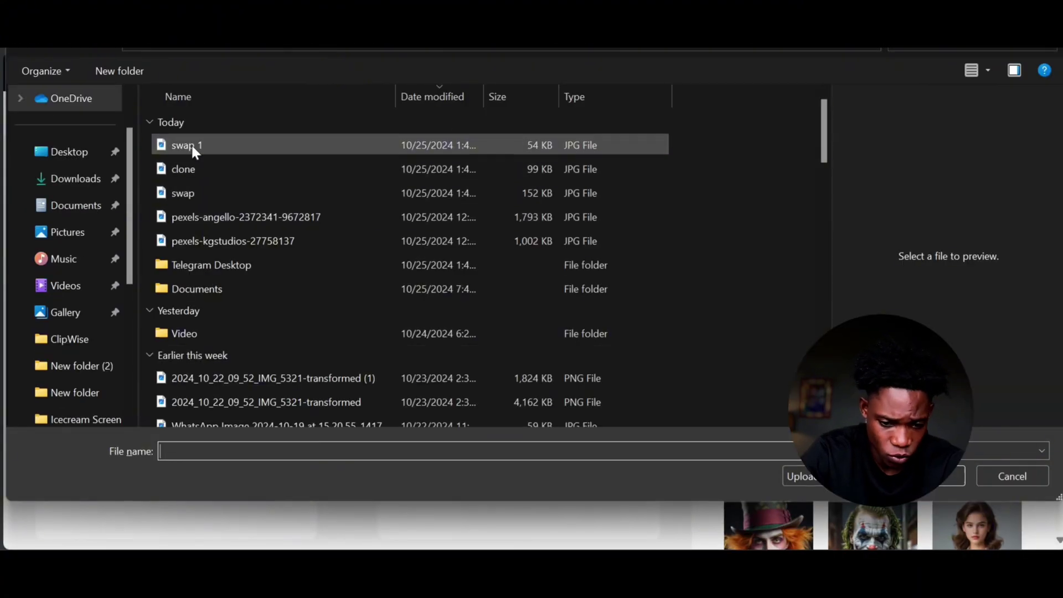
{"action": "left_click", "coordinate": [191, 145]}
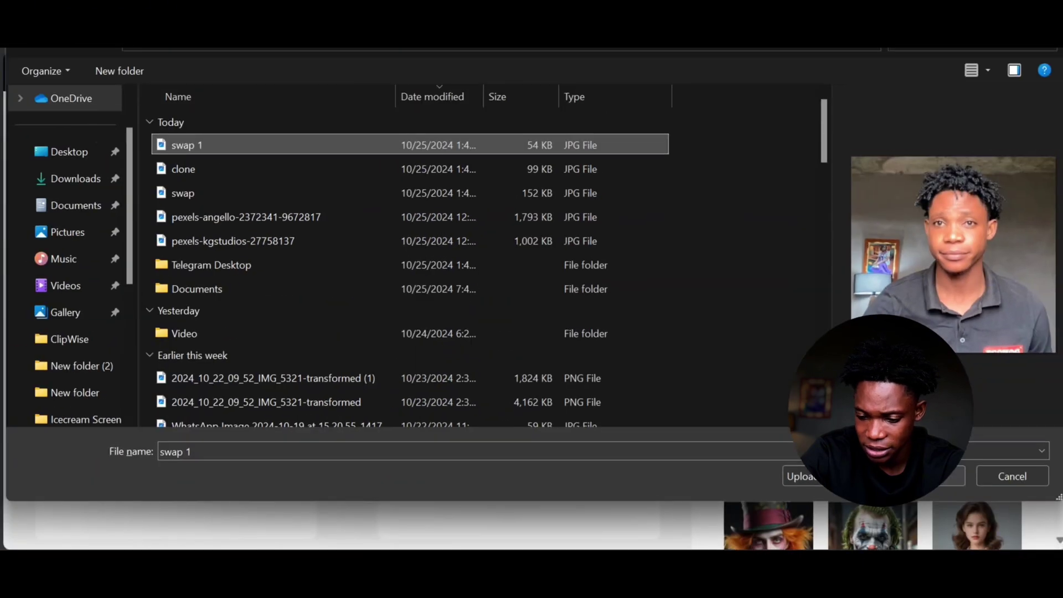
{"action": "double_click", "coordinate": [487, 139]}
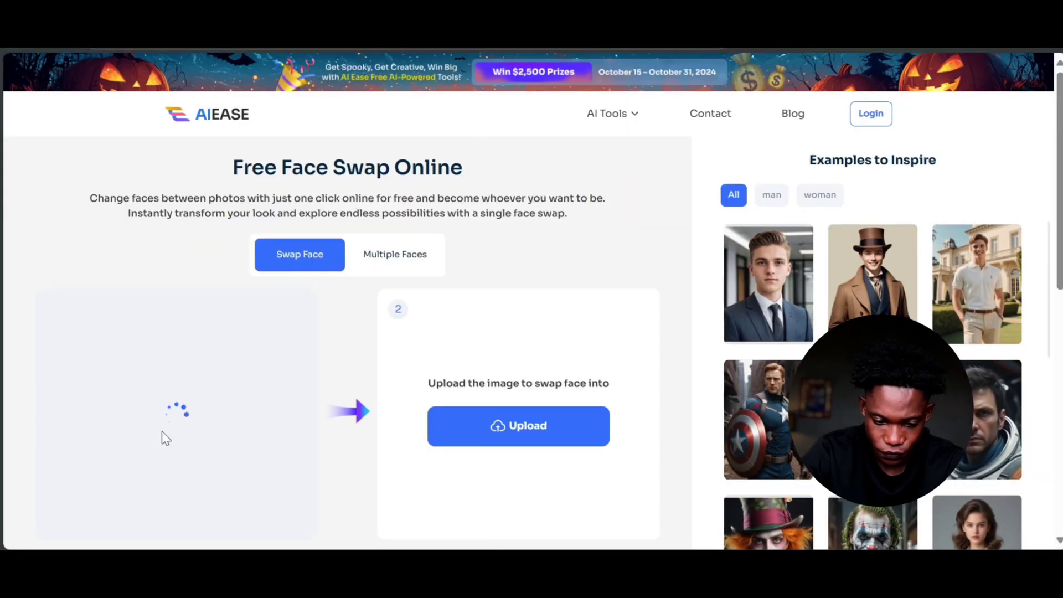
Browse the target image section, dismissing the target file upload without choosing a file
{"action": "scroll", "coordinate": [166, 439], "scroll_direction": "down", "scroll_amount": 3}
{"action": "scroll", "coordinate": [1024, 317], "scroll_direction": "down", "scroll_amount": 3}
{"action": "scroll", "coordinate": [1024, 317], "scroll_direction": "up", "scroll_amount": 3}
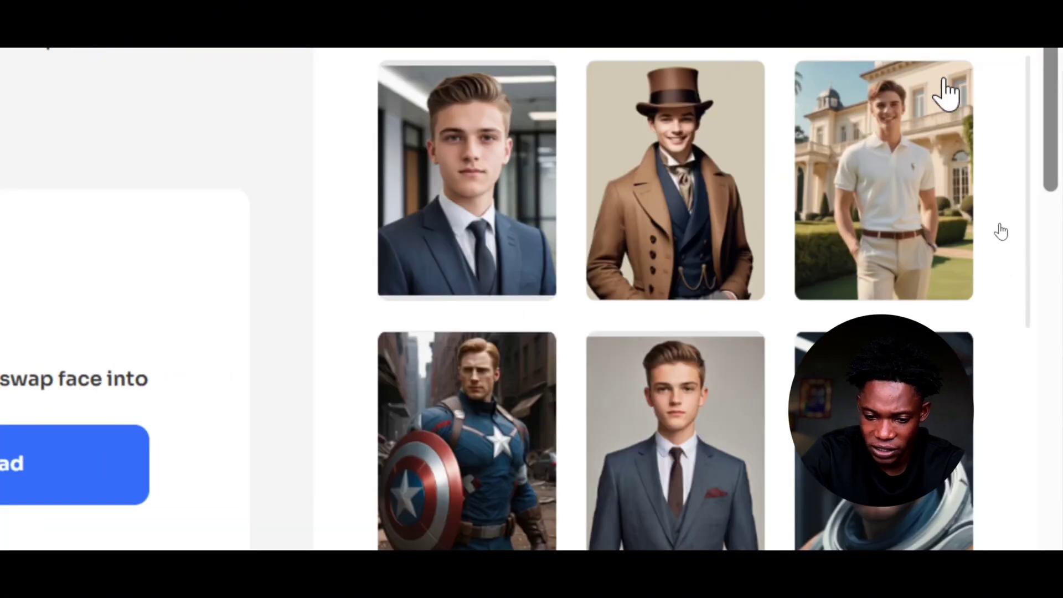
{"action": "scroll", "coordinate": [845, 123], "scroll_direction": "up", "scroll_amount": 3}
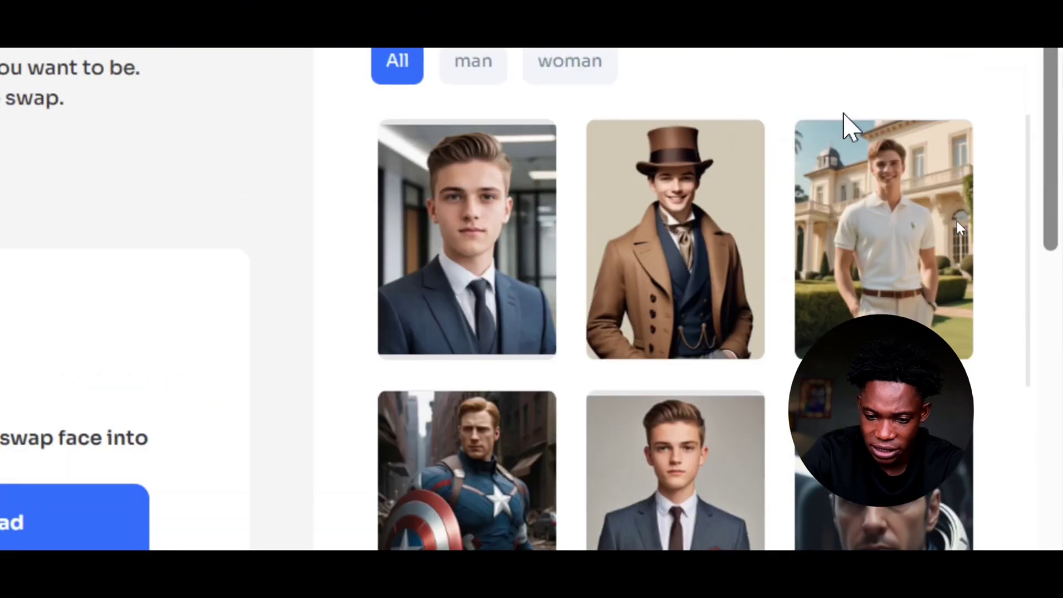
{"action": "scroll", "coordinate": [720, 387], "scroll_direction": "down", "scroll_amount": 15}
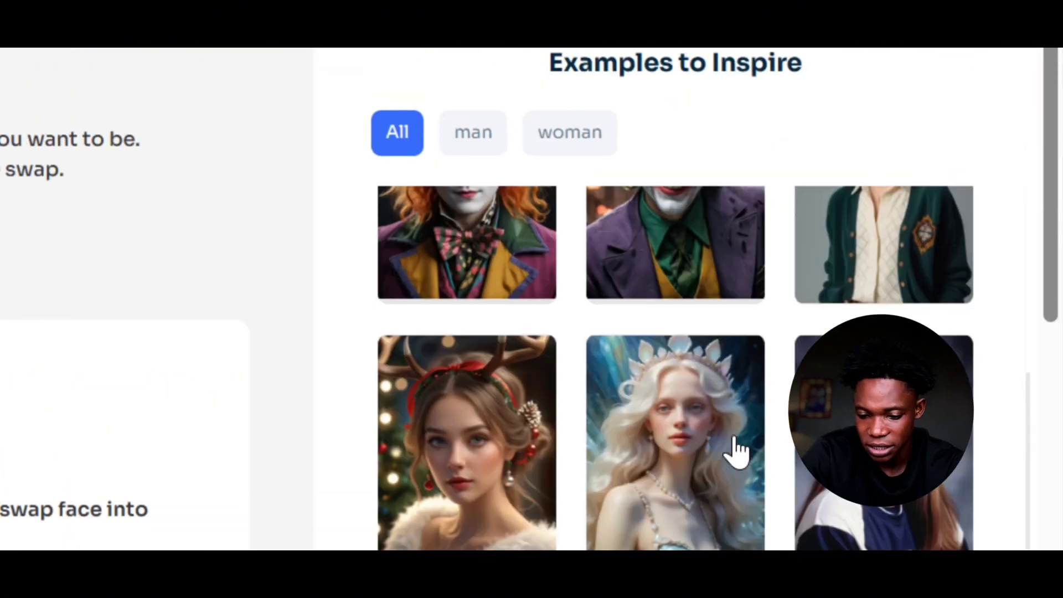
{"action": "scroll", "coordinate": [961, 319], "scroll_direction": "down", "scroll_amount": 5}
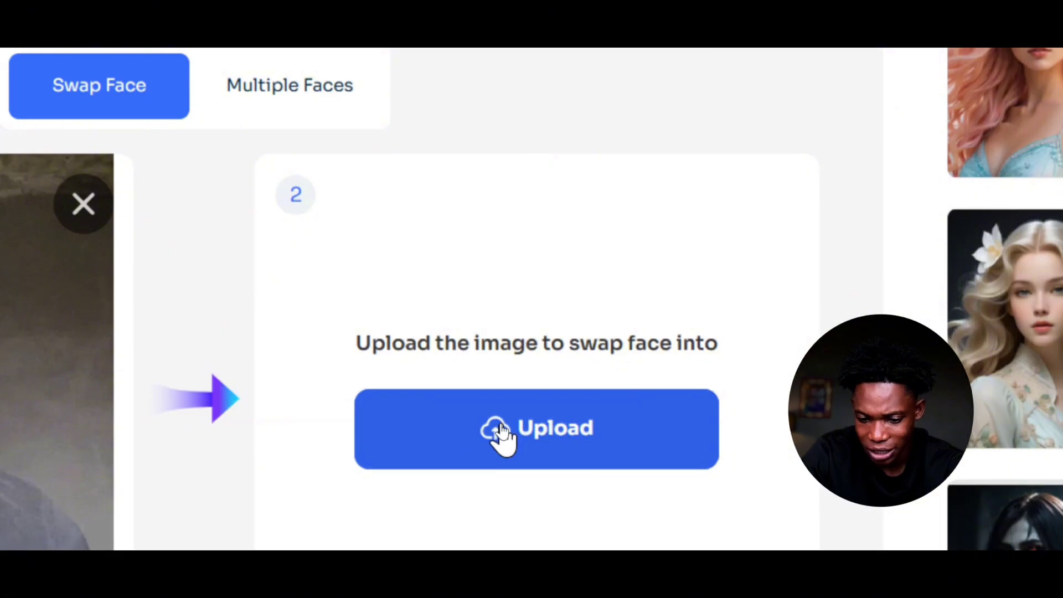
{"action": "left_click", "coordinate": [500, 425]}
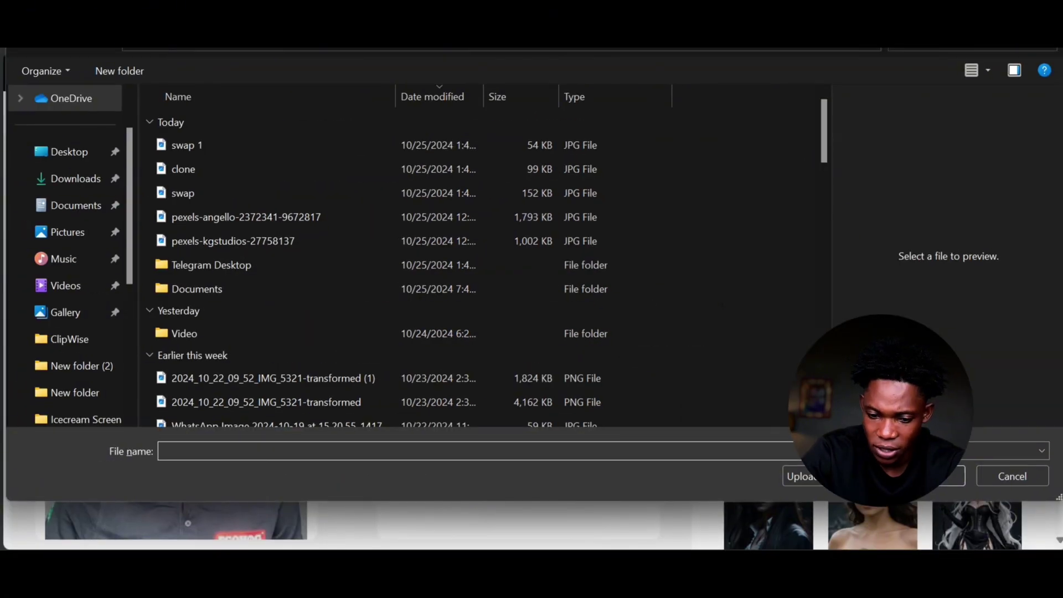
{"action": "key", "text": "Escape"}
Filter the examples to man and select the Captain America template as the target
{"action": "scroll", "coordinate": [354, 299], "scroll_direction": "down", "scroll_amount": 7}
{"action": "scroll", "coordinate": [355, 299], "scroll_direction": "up", "scroll_amount": 6}
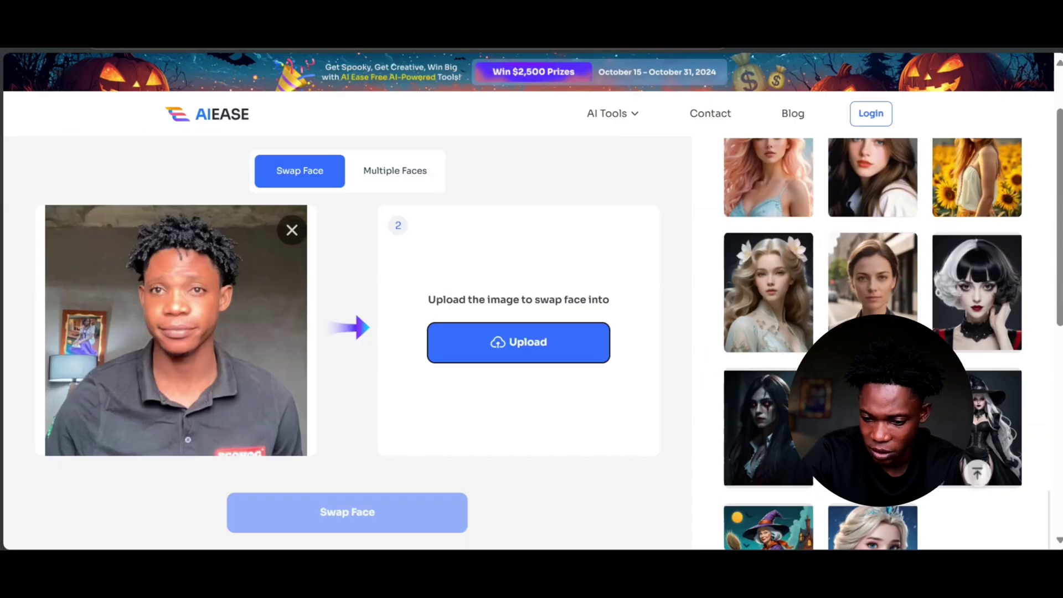
{"action": "scroll", "coordinate": [354, 299], "scroll_direction": "up", "scroll_amount": 2}
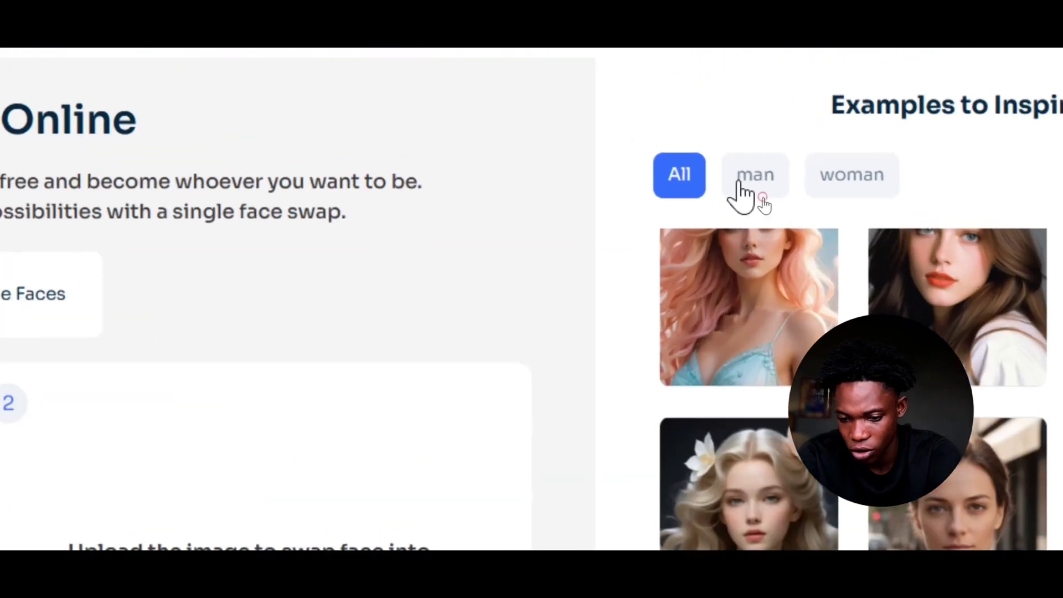
{"action": "left_click", "coordinate": [744, 186]}
{"action": "scroll", "coordinate": [886, 499], "scroll_direction": "down", "scroll_amount": 5}
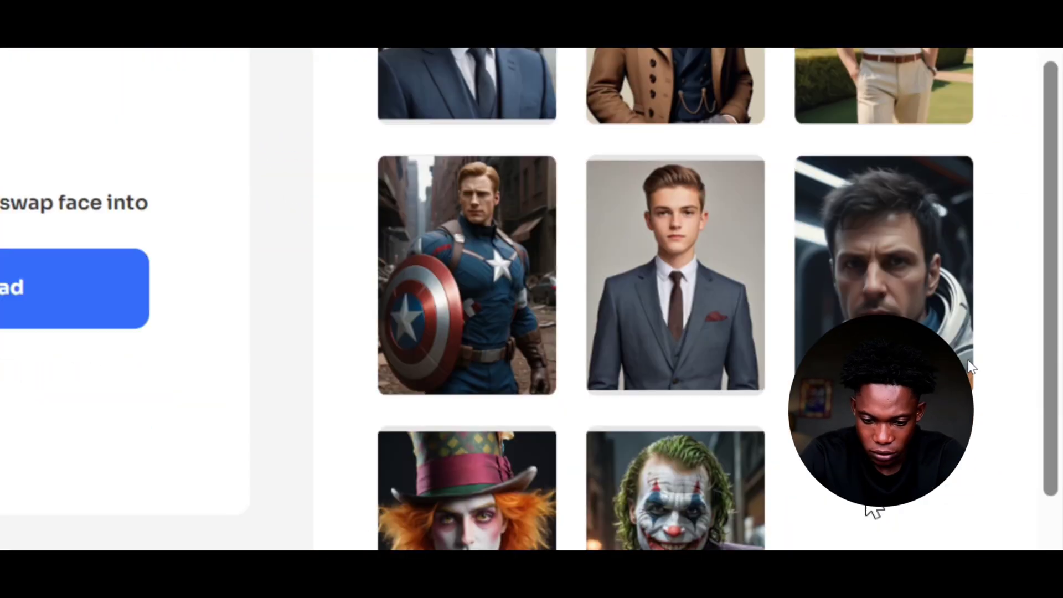
{"action": "scroll", "coordinate": [970, 365], "scroll_direction": "down", "scroll_amount": 6}
{"action": "scroll", "coordinate": [970, 366], "scroll_direction": "up", "scroll_amount": 10}
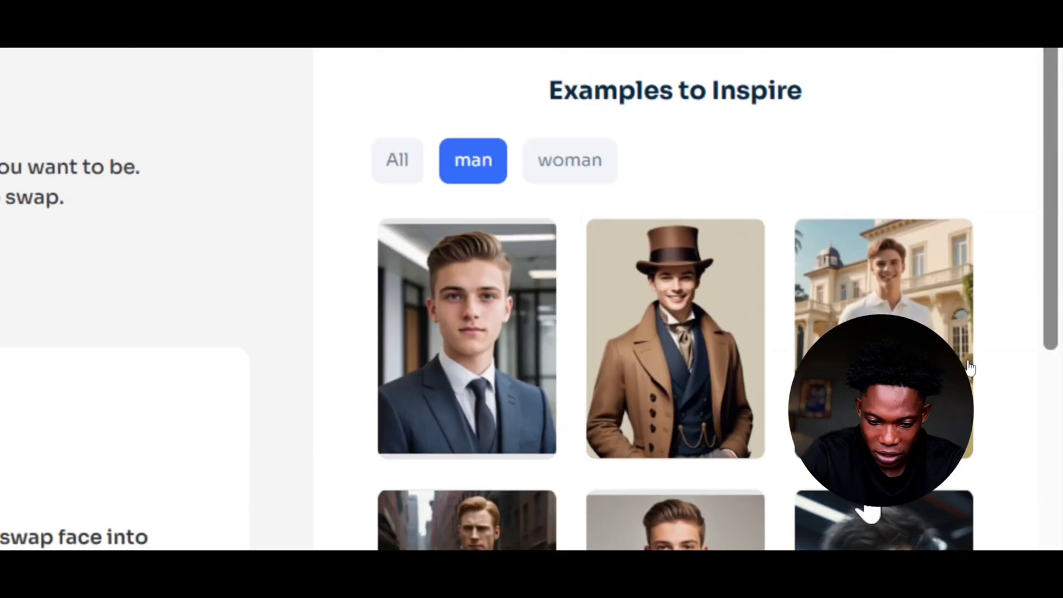
{"action": "scroll", "coordinate": [969, 368], "scroll_direction": "down", "scroll_amount": 3}
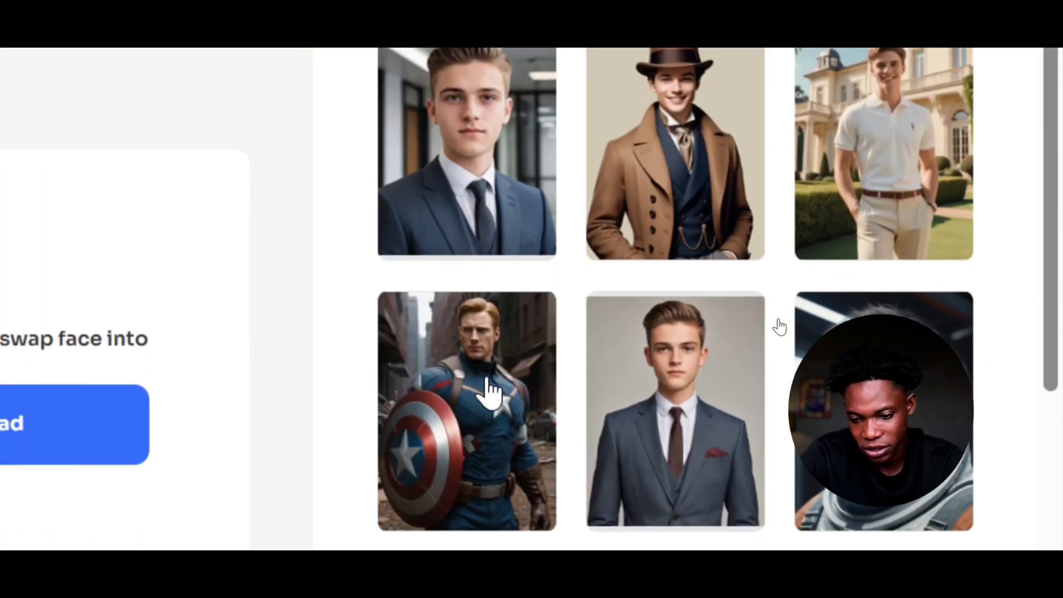
{"action": "left_click", "coordinate": [489, 382]}
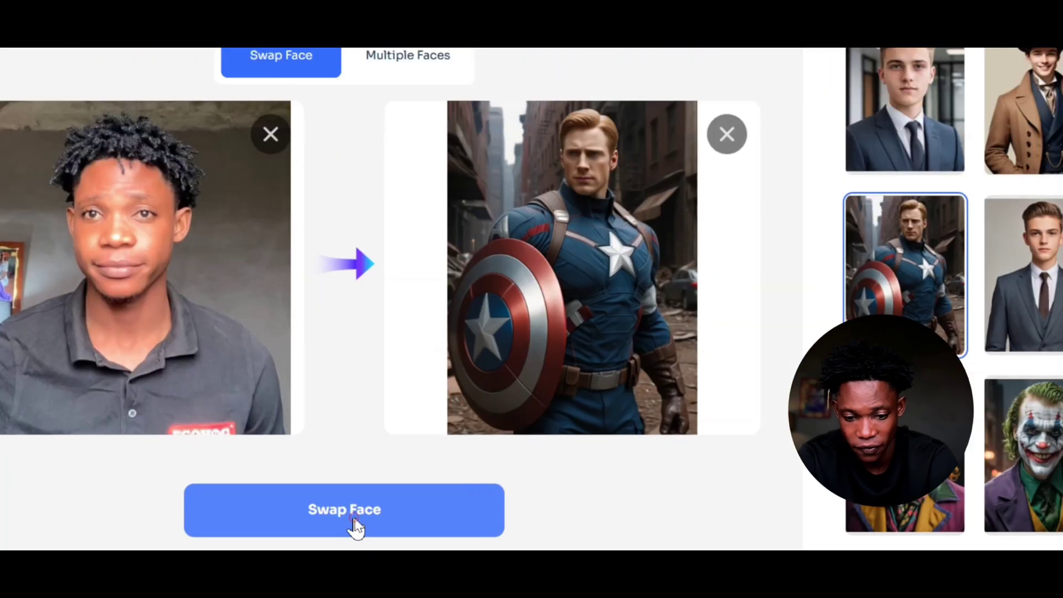
Run Swap Face to place the uploaded portrait's face onto Captain America
{"action": "left_click", "coordinate": [353, 518]}
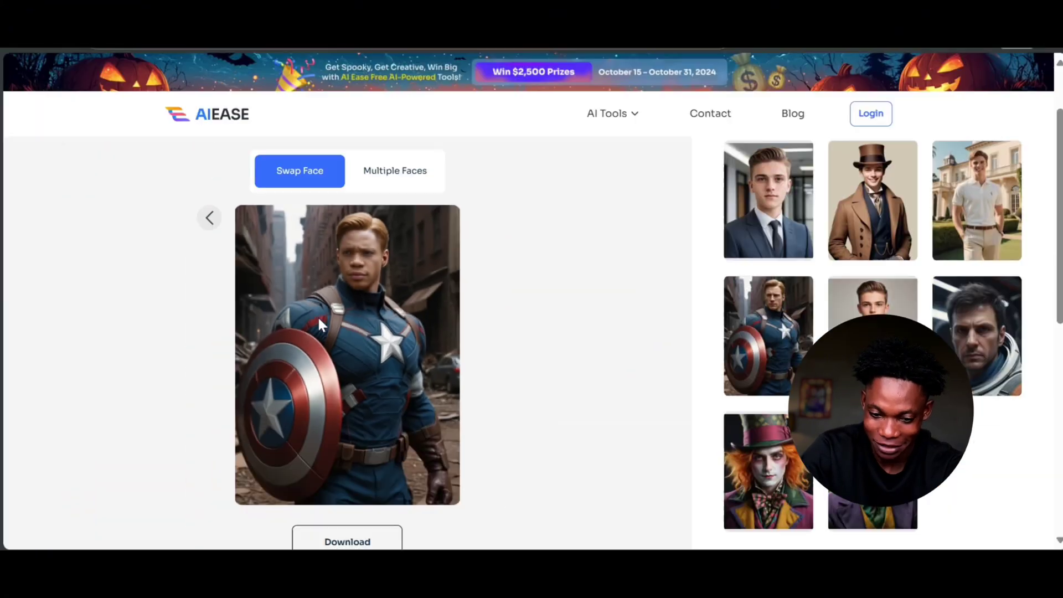
{"action": "scroll", "coordinate": [332, 423], "scroll_direction": "down", "scroll_amount": 2}
{"action": "scroll", "coordinate": [387, 435], "scroll_direction": "up", "scroll_amount": 2}
{"action": "scroll", "coordinate": [416, 439], "scroll_direction": "down", "scroll_amount": 2}
{"action": "scroll", "coordinate": [417, 439], "scroll_direction": "up", "scroll_amount": 2}
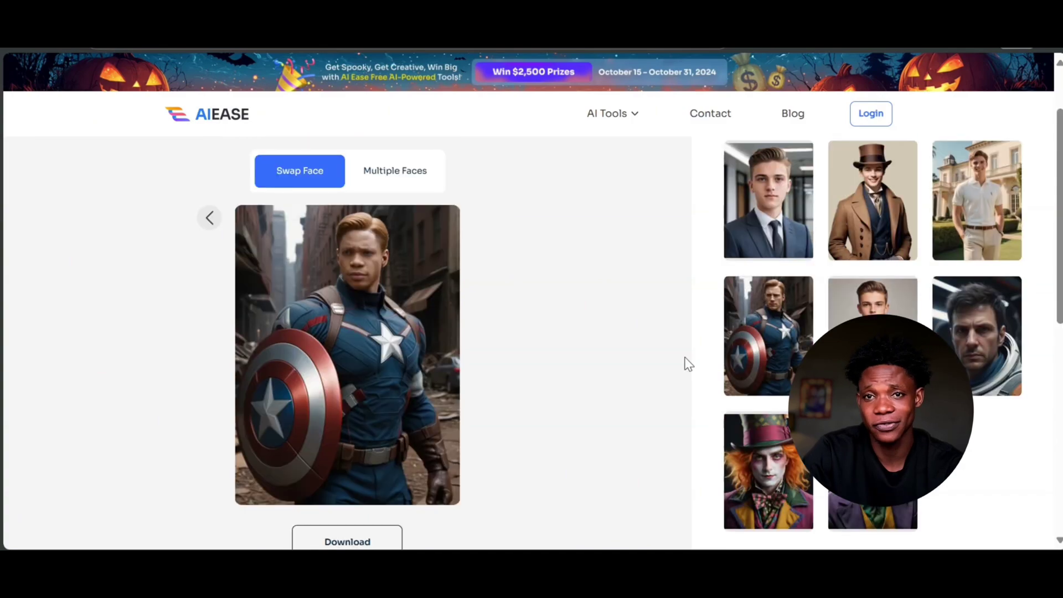
Select the astronaut example, reuse the recent portrait as the face, and swap faces
{"action": "left_click", "coordinate": [979, 348]}
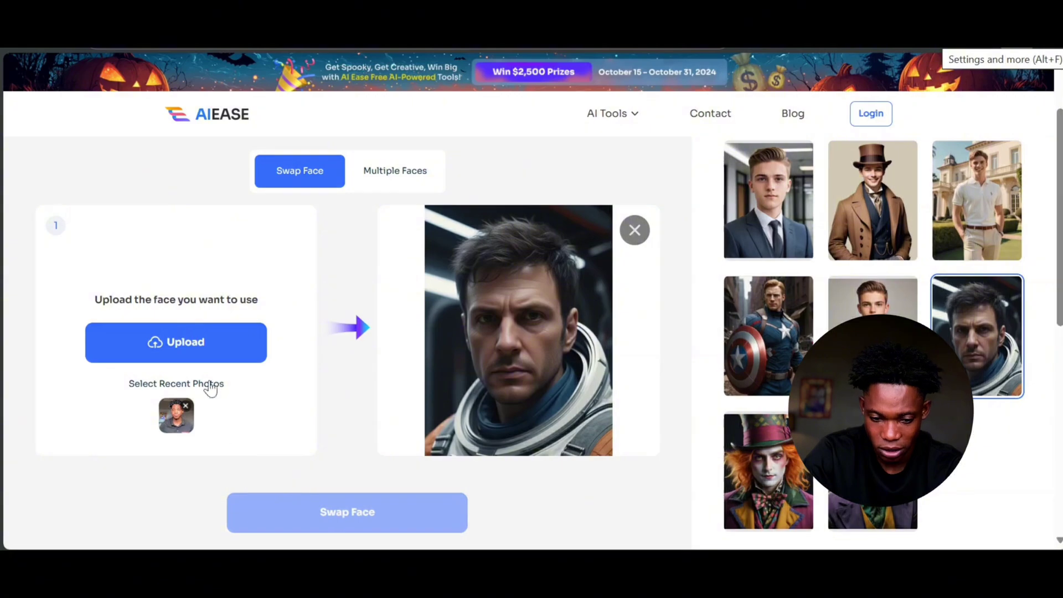
{"action": "left_click", "coordinate": [177, 412]}
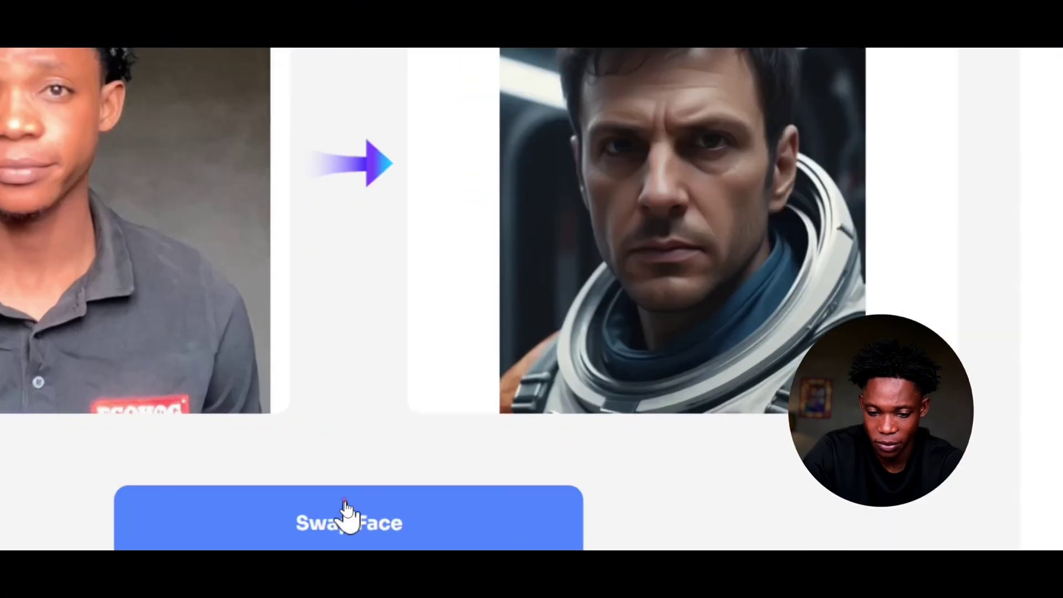
{"action": "left_click", "coordinate": [345, 505]}
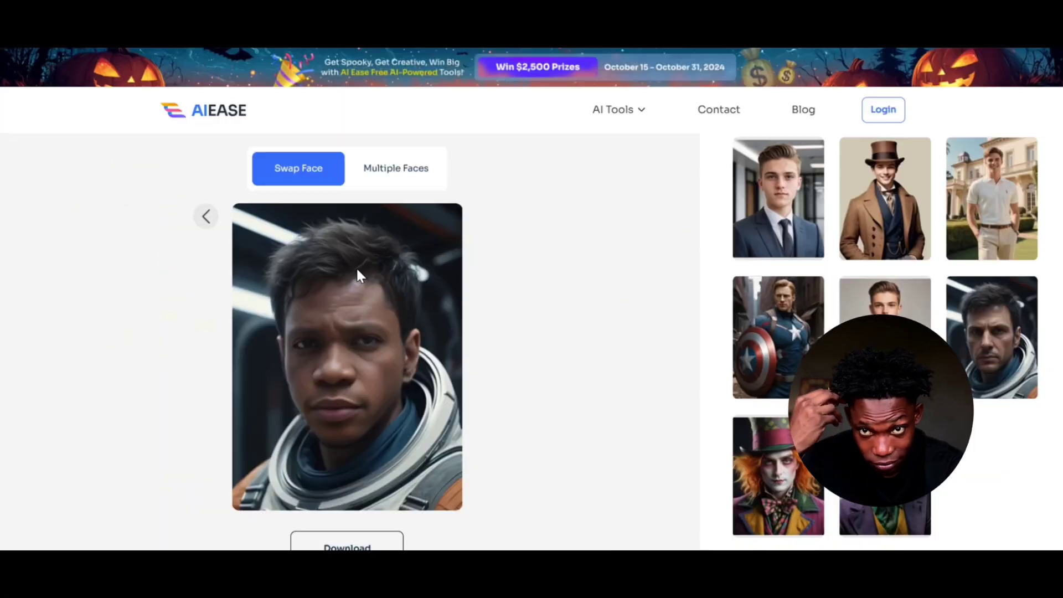
{"action": "scroll", "coordinate": [1021, 258], "scroll_direction": "up", "scroll_amount": 2}
{"action": "scroll", "coordinate": [1022, 258], "scroll_direction": "down", "scroll_amount": 3}
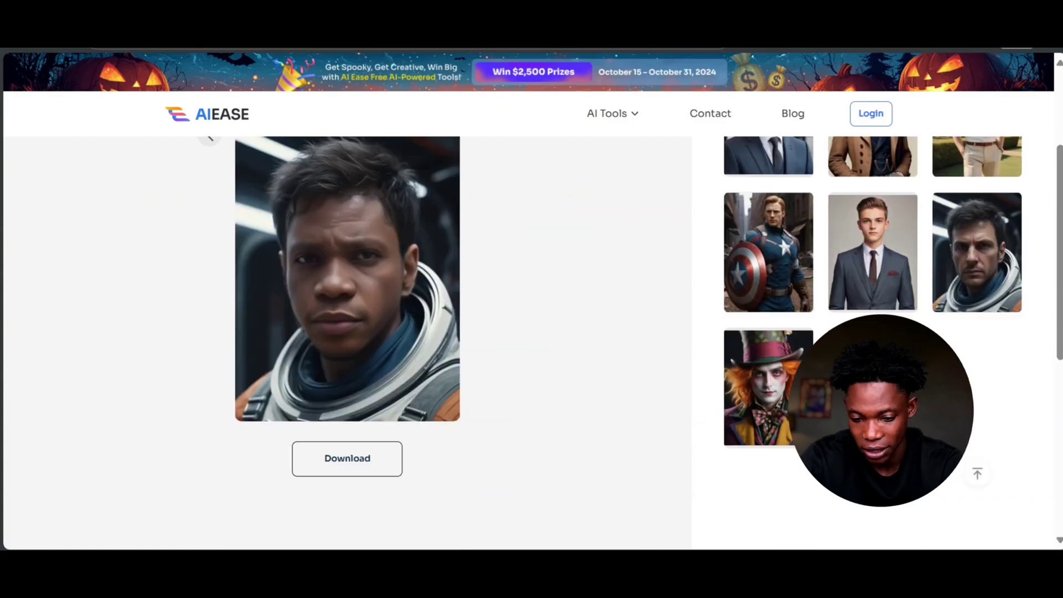
{"action": "scroll", "coordinate": [553, 376], "scroll_direction": "up", "scroll_amount": 2}
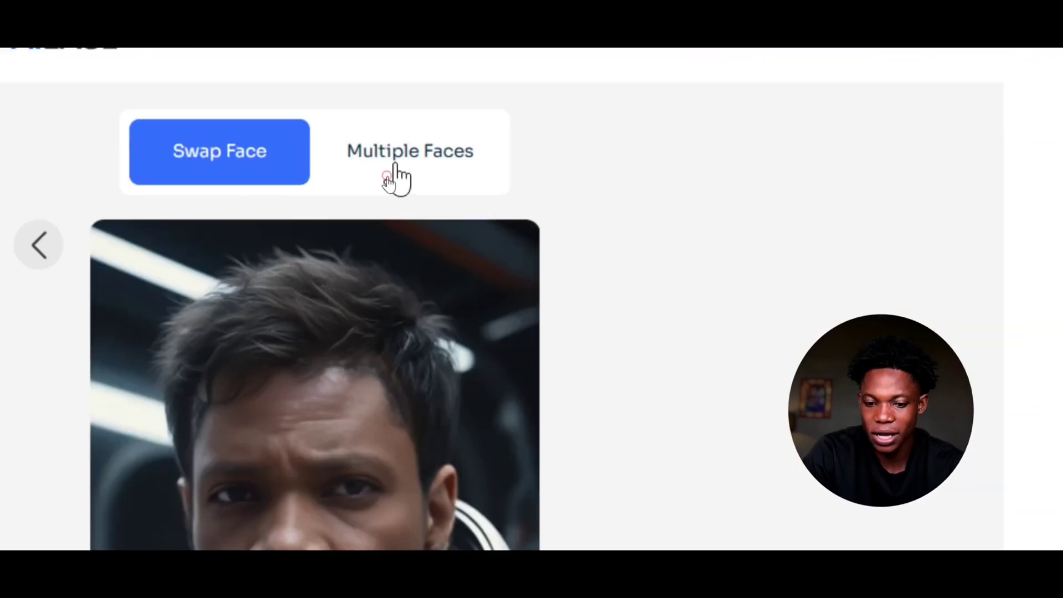
Switch to the Multiple Faces tab and scroll through the group photo examples
{"action": "left_click", "coordinate": [389, 176]}
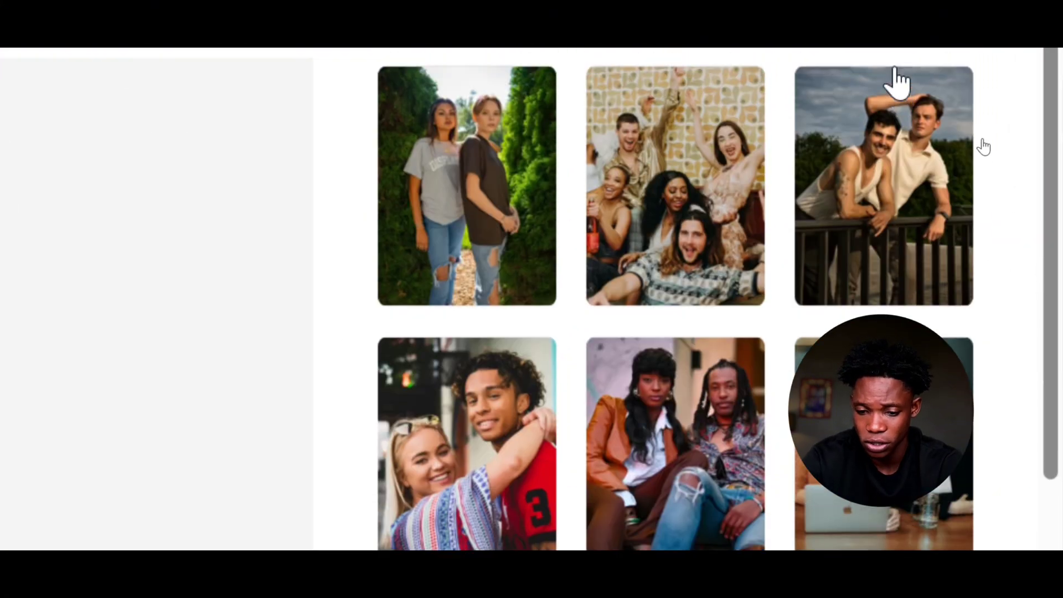
{"action": "scroll", "coordinate": [363, 522], "scroll_direction": "down", "scroll_amount": 2}
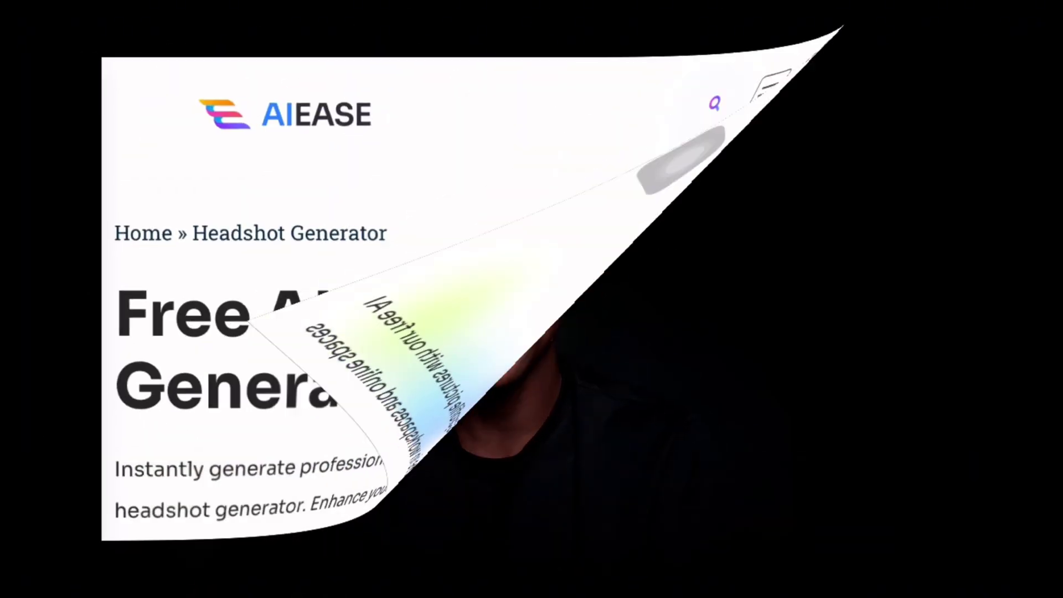
Scroll the home page, then open Headshot Generator from the AI Tools menu
{"action": "scroll", "coordinate": [531, 299], "scroll_direction": "down", "scroll_amount": 3}
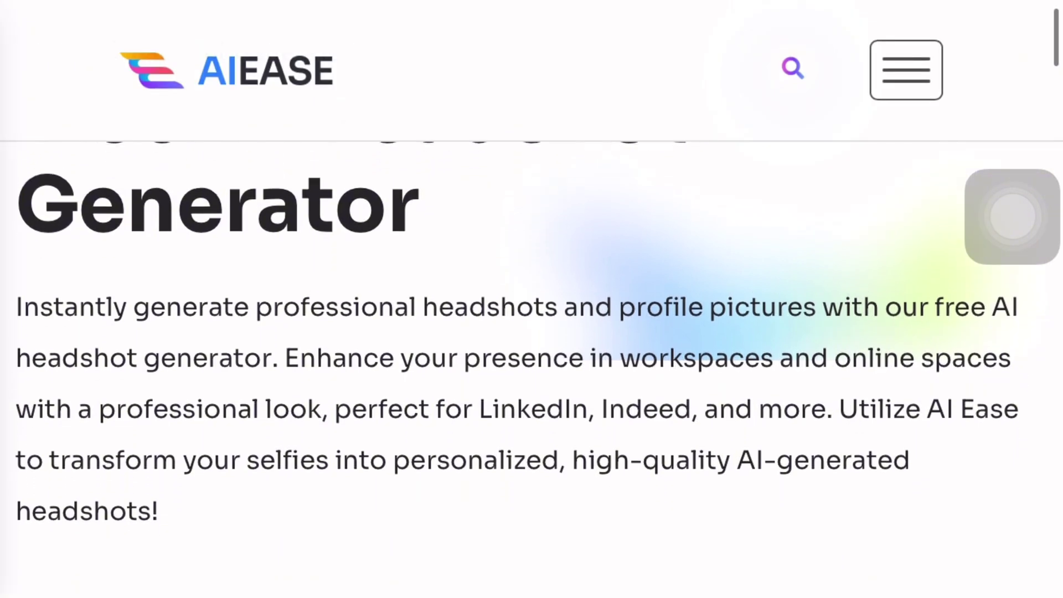
{"action": "scroll", "coordinate": [531, 365], "scroll_direction": "down", "scroll_amount": 2}
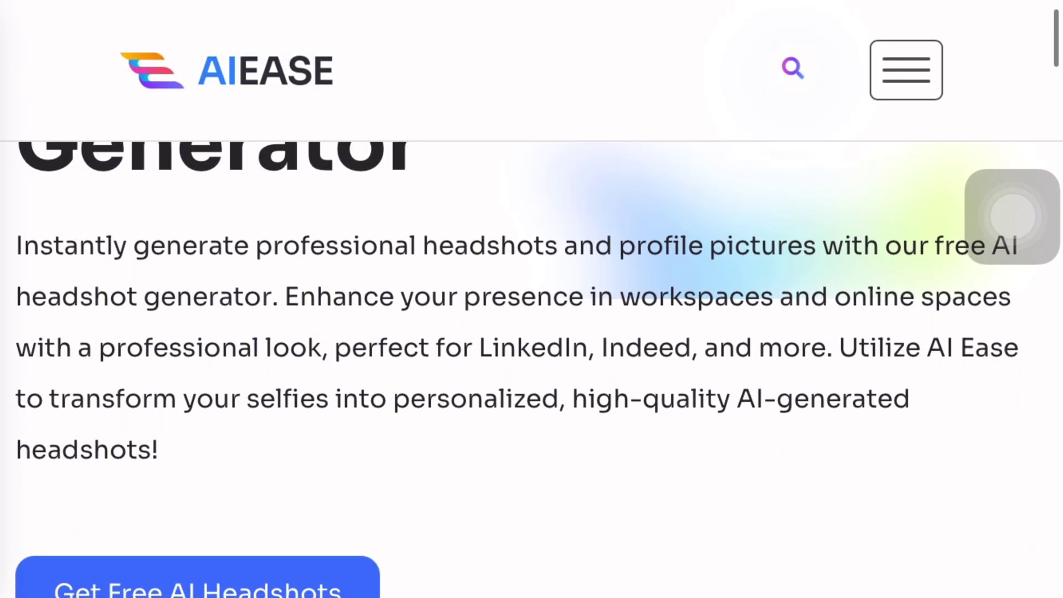
{"action": "scroll", "coordinate": [532, 365], "scroll_direction": "down", "scroll_amount": 6}
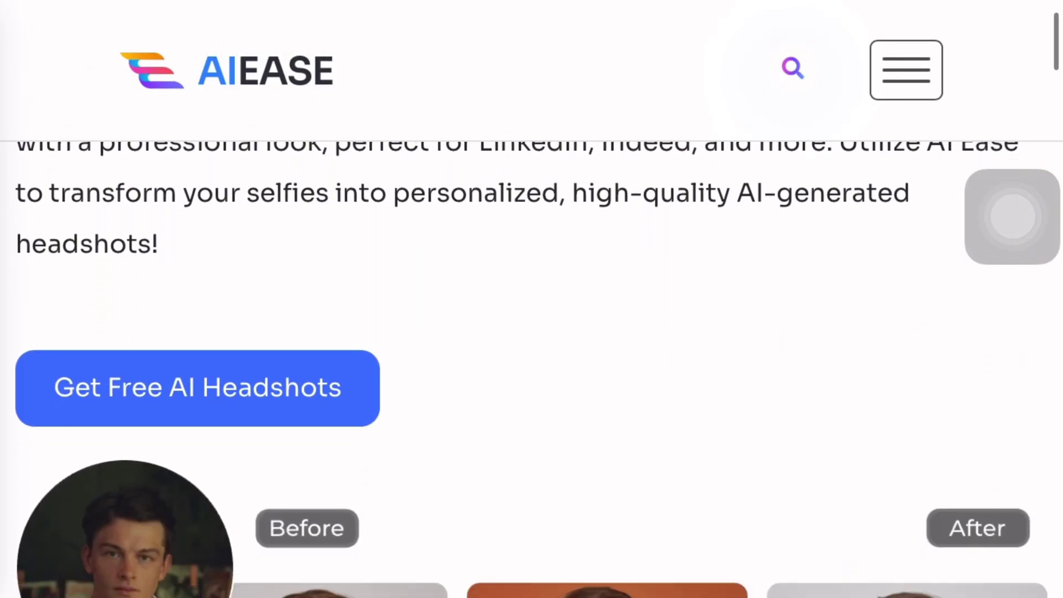
{"action": "scroll", "coordinate": [532, 365], "scroll_direction": "down", "scroll_amount": 3}
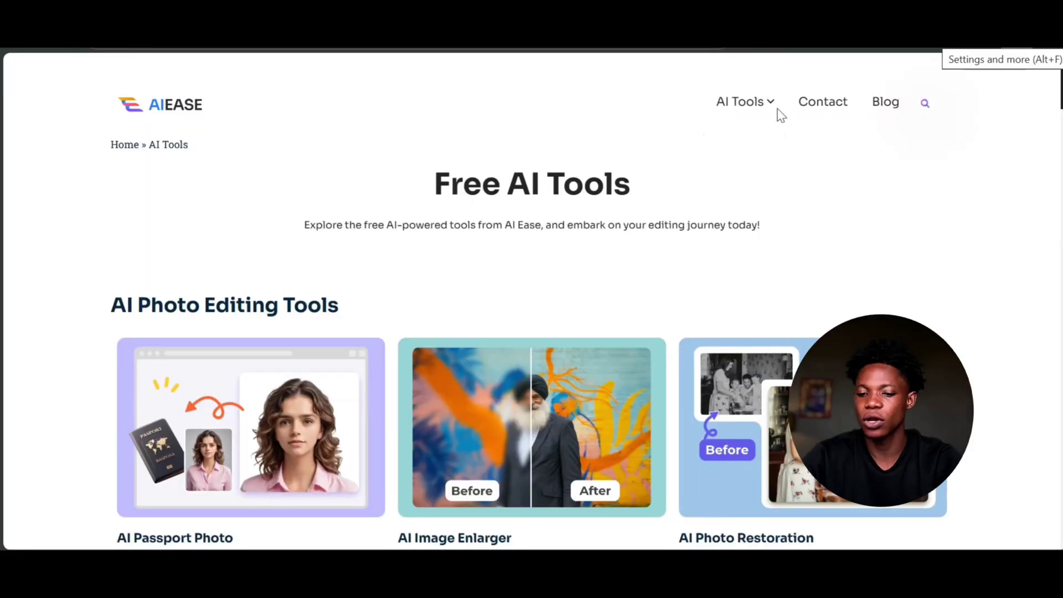
{"action": "mouse_move", "coordinate": [771, 109]}
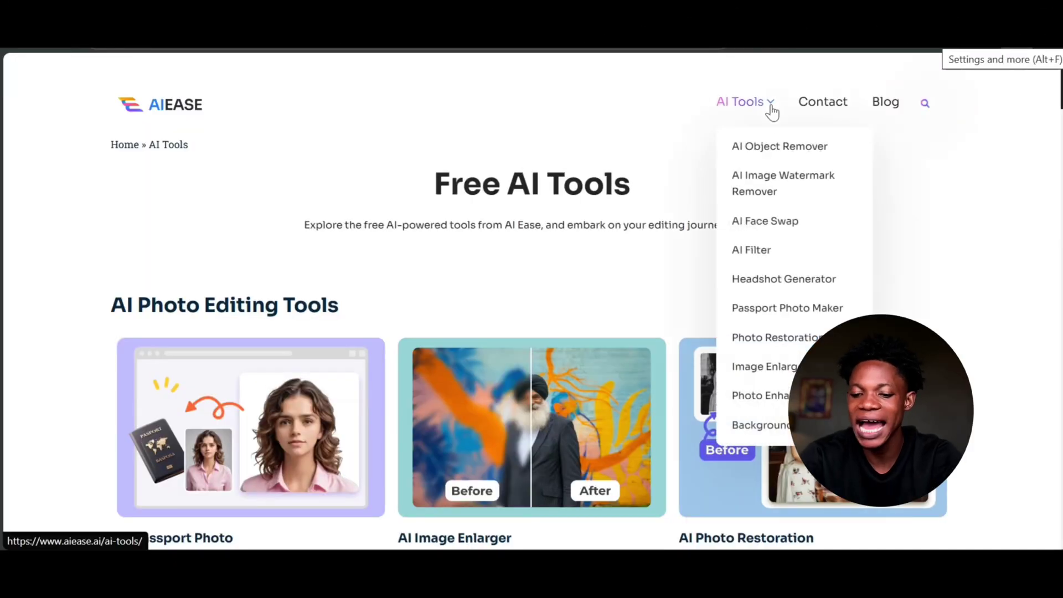
{"action": "left_click", "coordinate": [793, 283]}
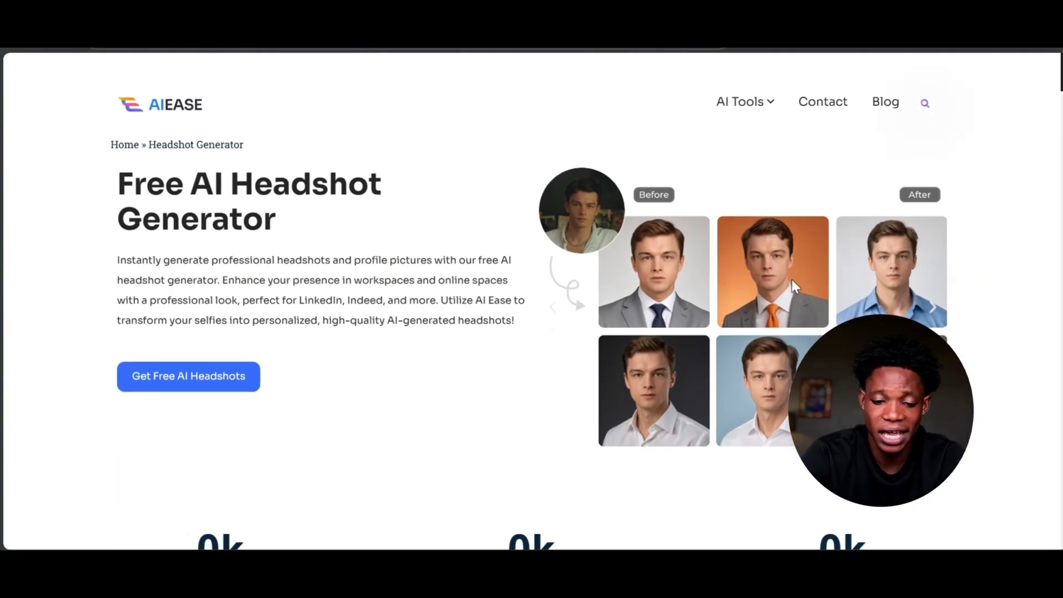
Review the page, highlighting the 583k headshots and 127k happy customers statistics
{"action": "scroll", "coordinate": [317, 302], "scroll_direction": "down", "scroll_amount": 5}
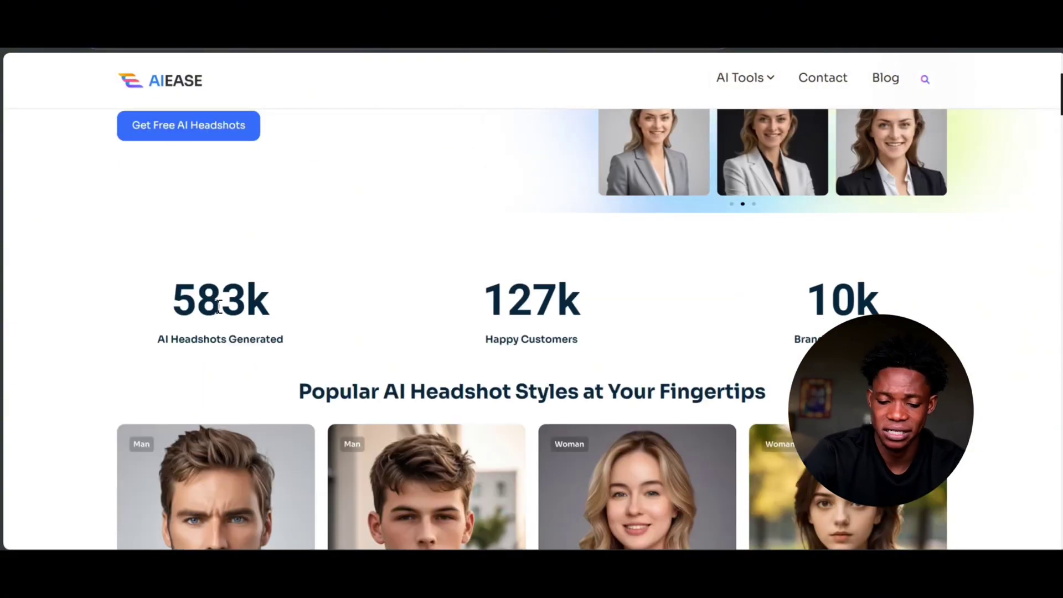
{"action": "left_click_drag", "start_coordinate": [152, 310], "coordinate": [915, 310]}
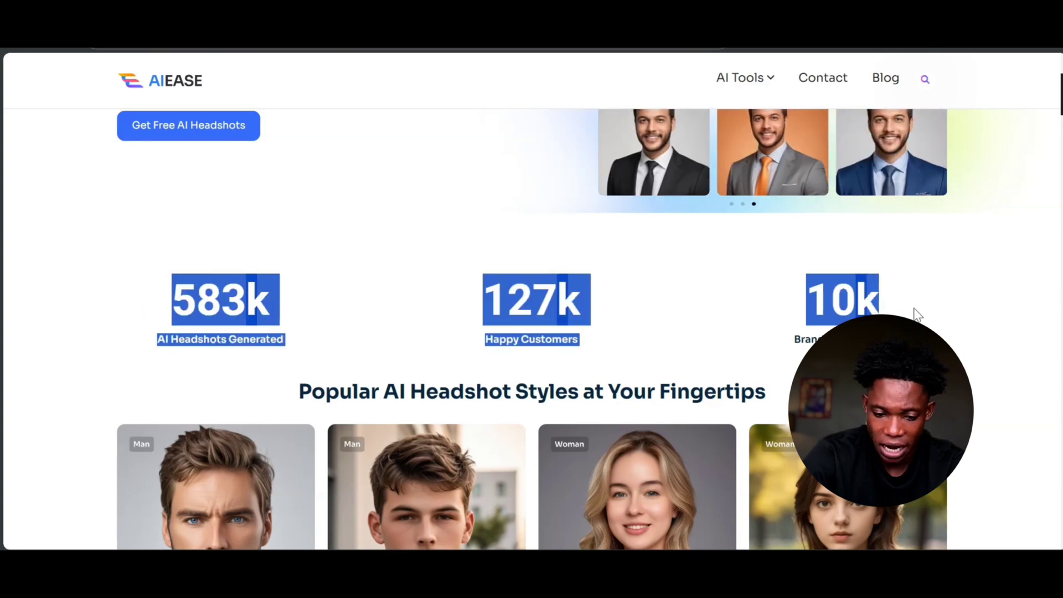
{"action": "scroll", "coordinate": [916, 310], "scroll_direction": "down", "scroll_amount": 7}
{"action": "scroll", "coordinate": [531, 329], "scroll_direction": "down", "scroll_amount": 5}
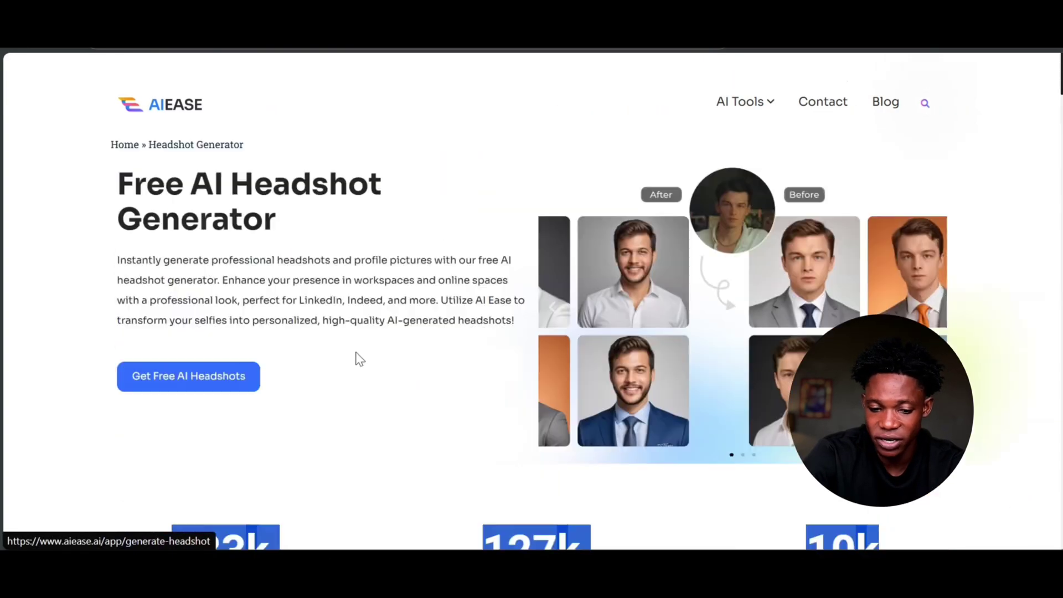
{"action": "left_click", "coordinate": [411, 370]}
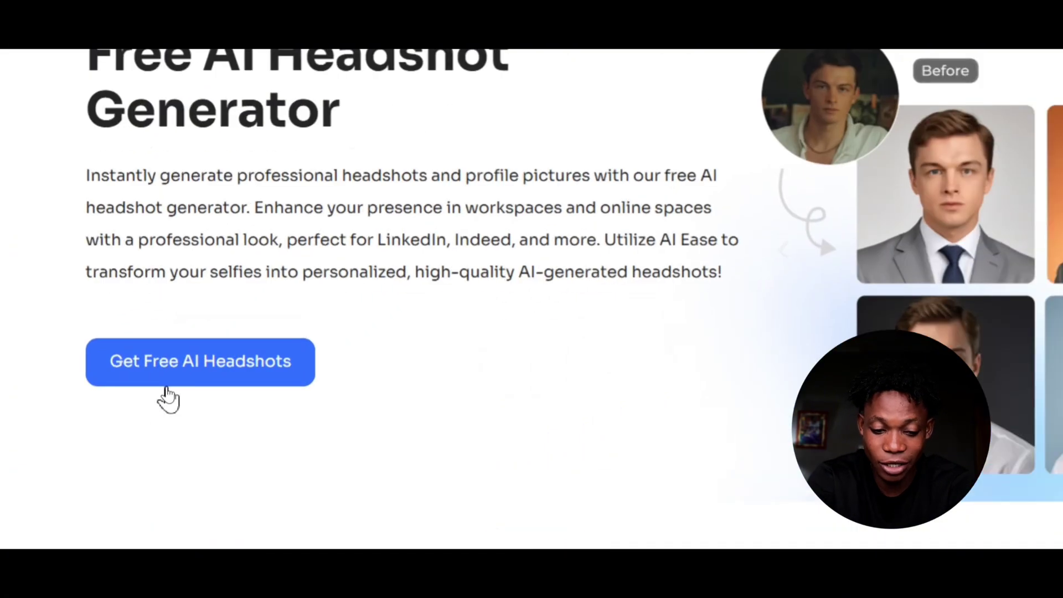
Start Get Free AI Headshots and scroll to the Choose Your Avatar Style gallery
{"action": "left_click", "coordinate": [166, 389]}
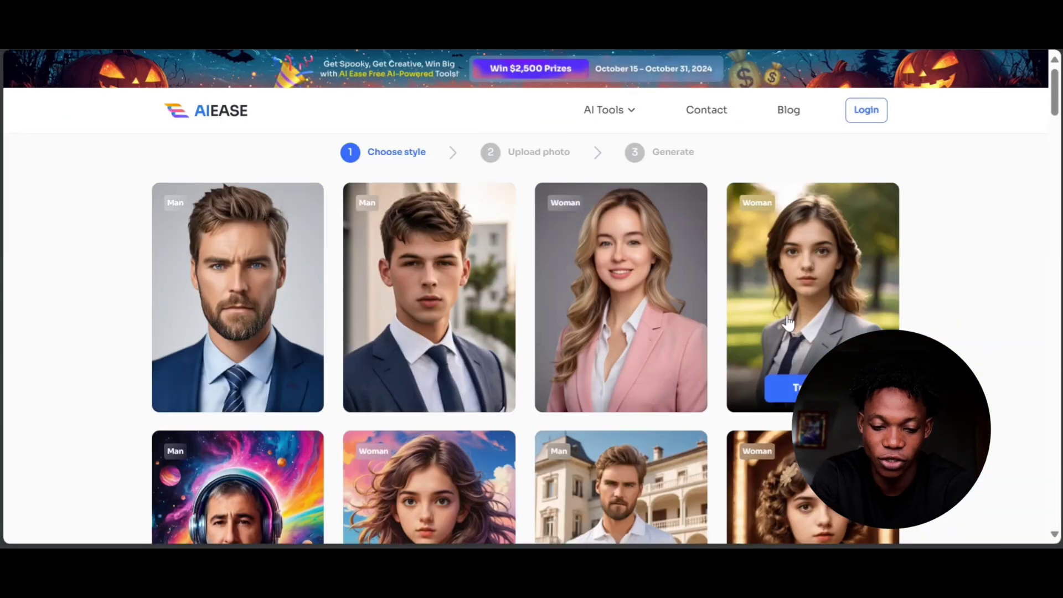
{"action": "scroll", "coordinate": [434, 337], "scroll_direction": "down", "scroll_amount": 10}
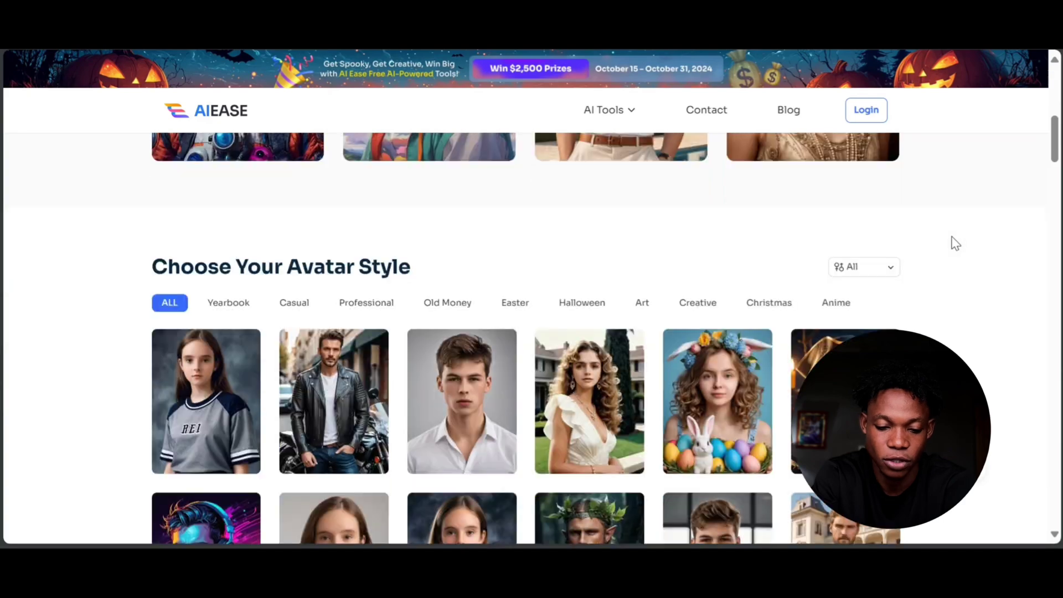
{"action": "scroll", "coordinate": [201, 243], "scroll_direction": "down", "scroll_amount": 15}
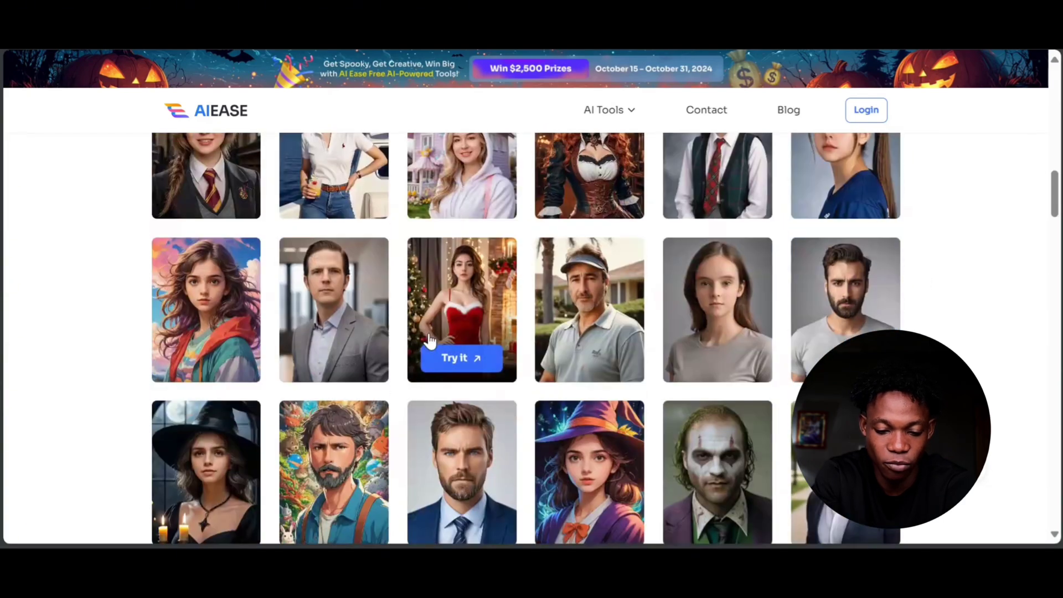
{"action": "scroll", "coordinate": [430, 341], "scroll_direction": "up", "scroll_amount": 15}
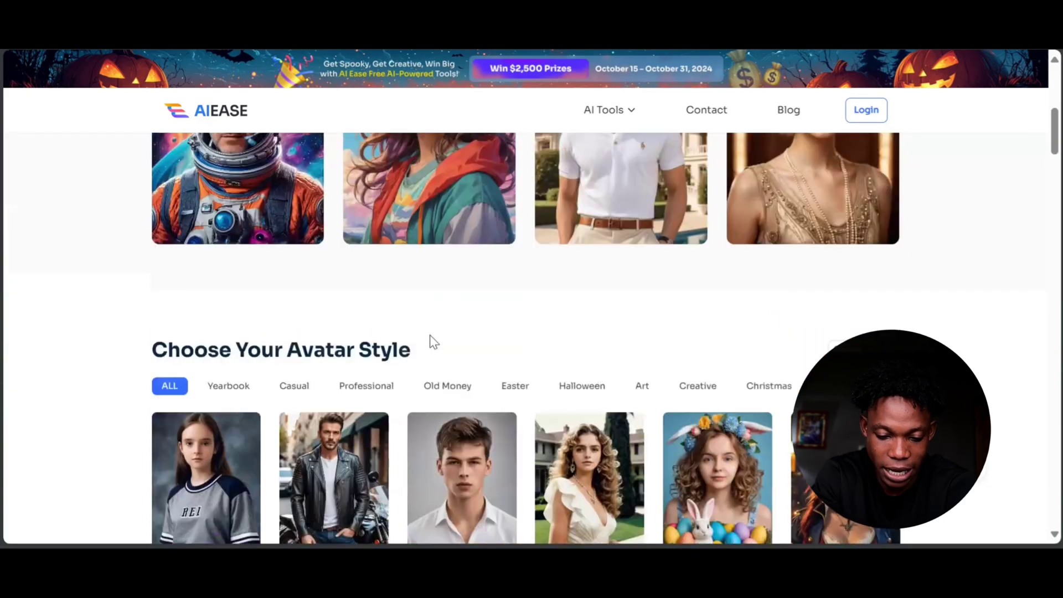
{"action": "scroll", "coordinate": [426, 349], "scroll_direction": "down", "scroll_amount": 4}
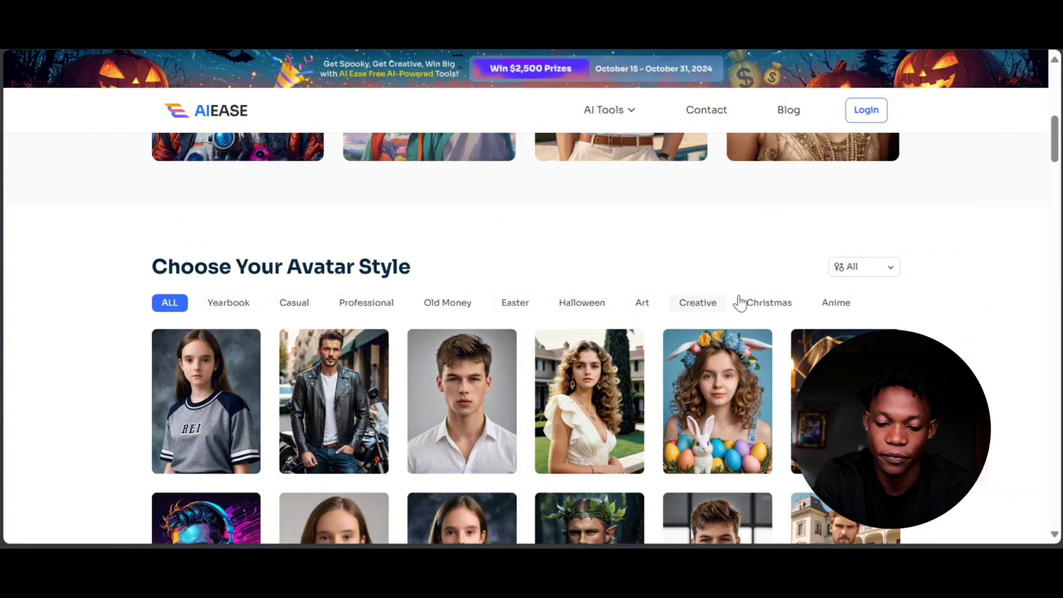
Apply the Casual filter and browse the casual headshot styles
{"action": "left_click", "coordinate": [288, 310]}
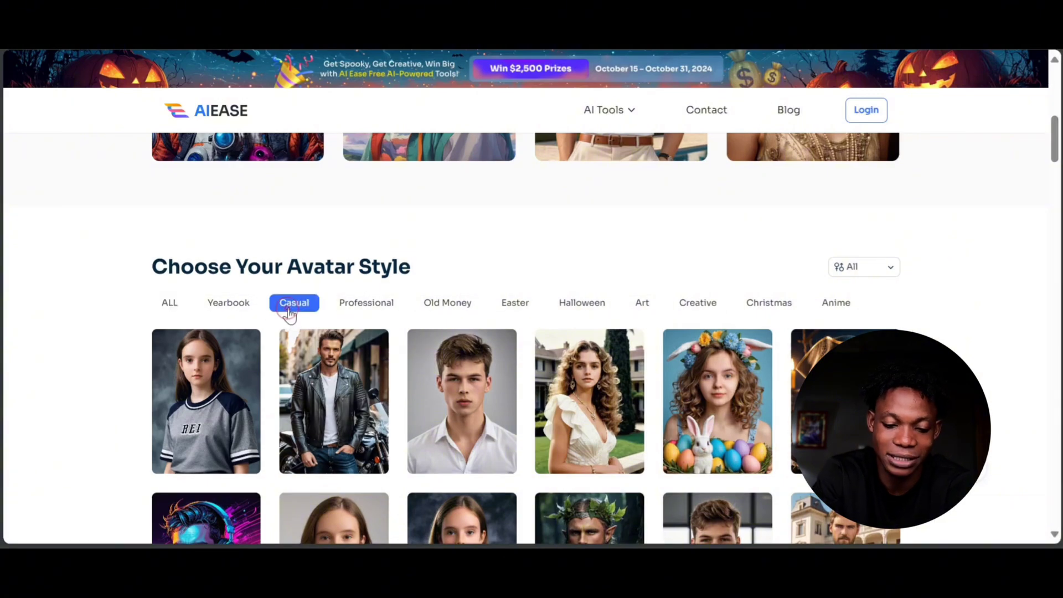
{"action": "scroll", "coordinate": [584, 305], "scroll_direction": "down", "scroll_amount": 2}
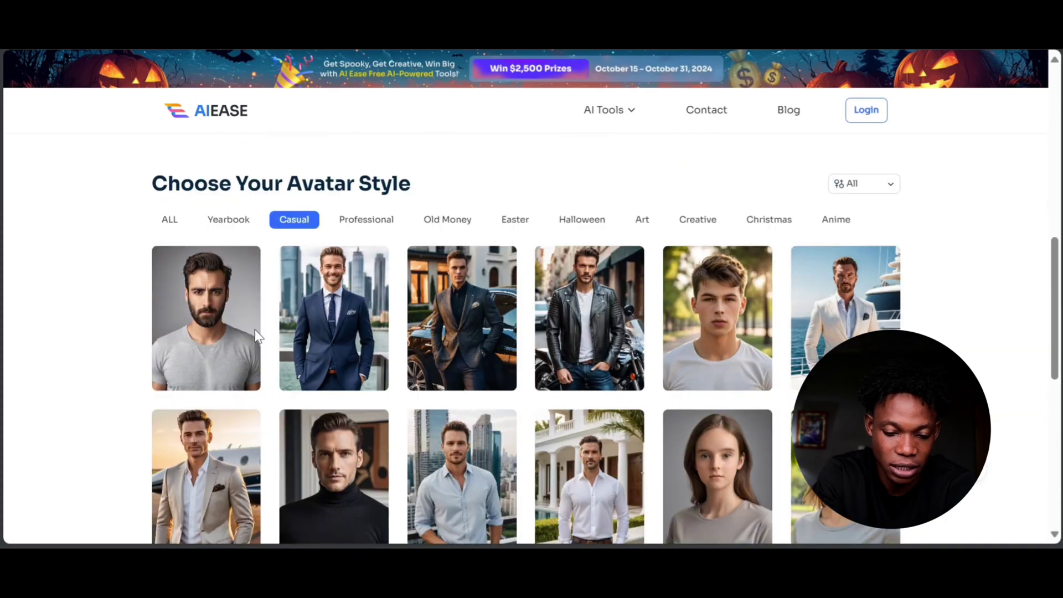
{"action": "scroll", "coordinate": [299, 336], "scroll_direction": "down", "scroll_amount": 3}
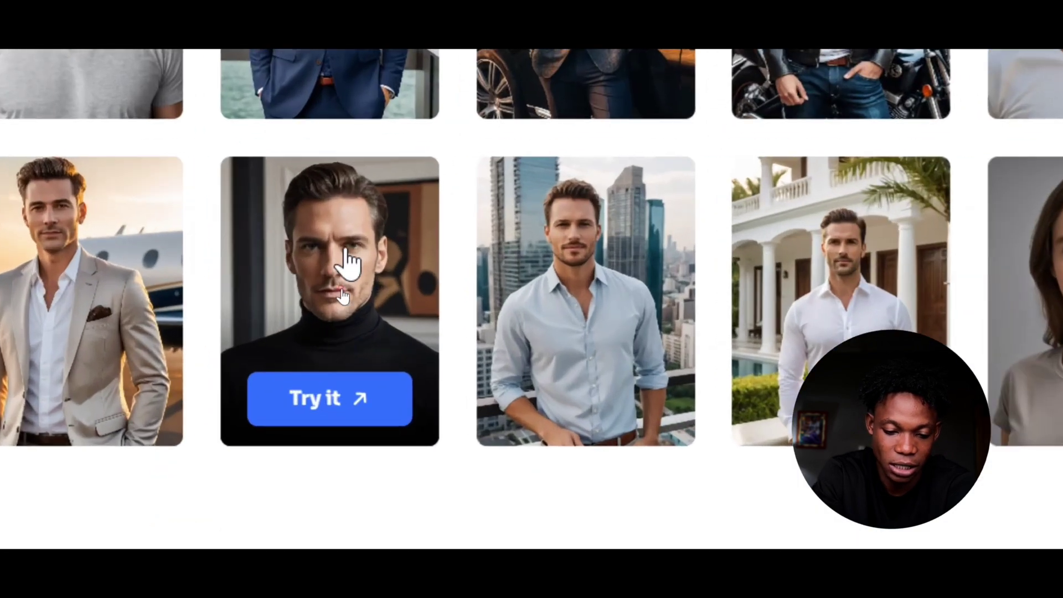
Pick the black-turtleneck Casual style, upload the selfie from Downloads, and generate 1:1 headshots
{"action": "left_click", "coordinate": [345, 260]}
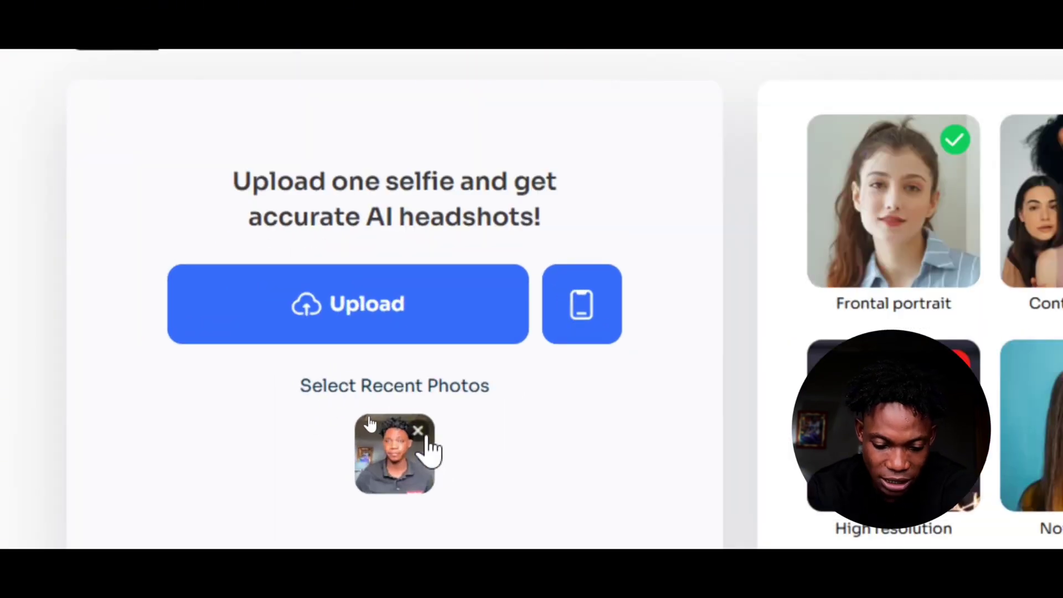
{"action": "left_click", "coordinate": [365, 418]}
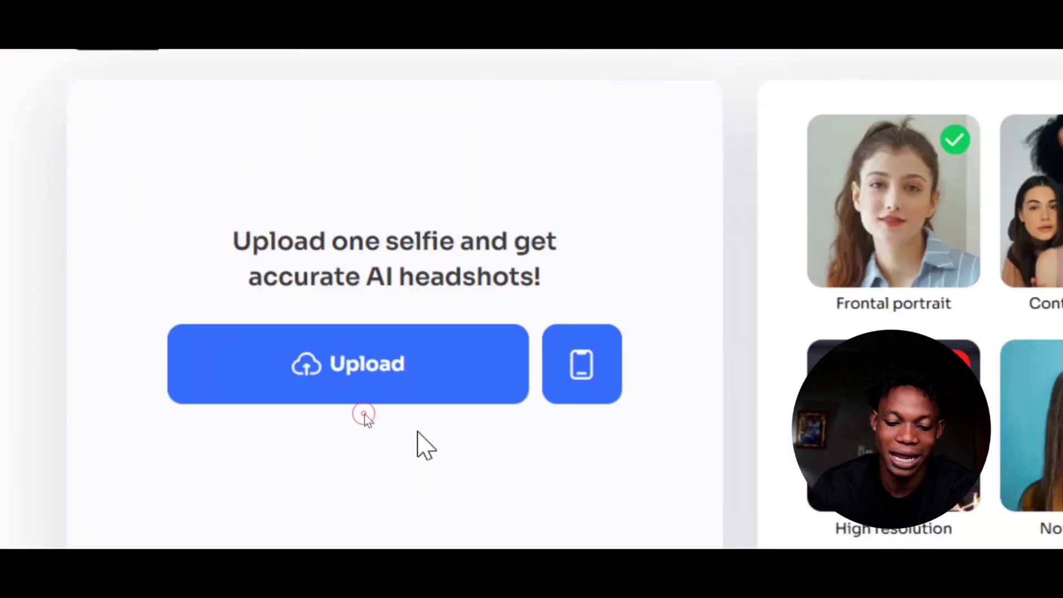
{"action": "left_click", "coordinate": [363, 371]}
{"action": "double_click", "coordinate": [209, 184]}
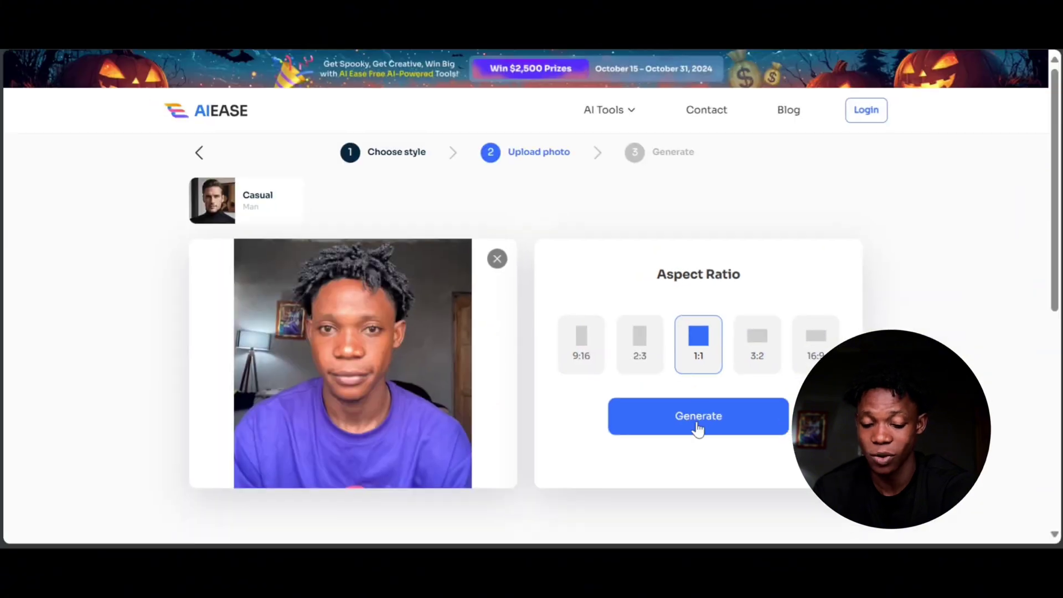
{"action": "left_click", "coordinate": [666, 497]}
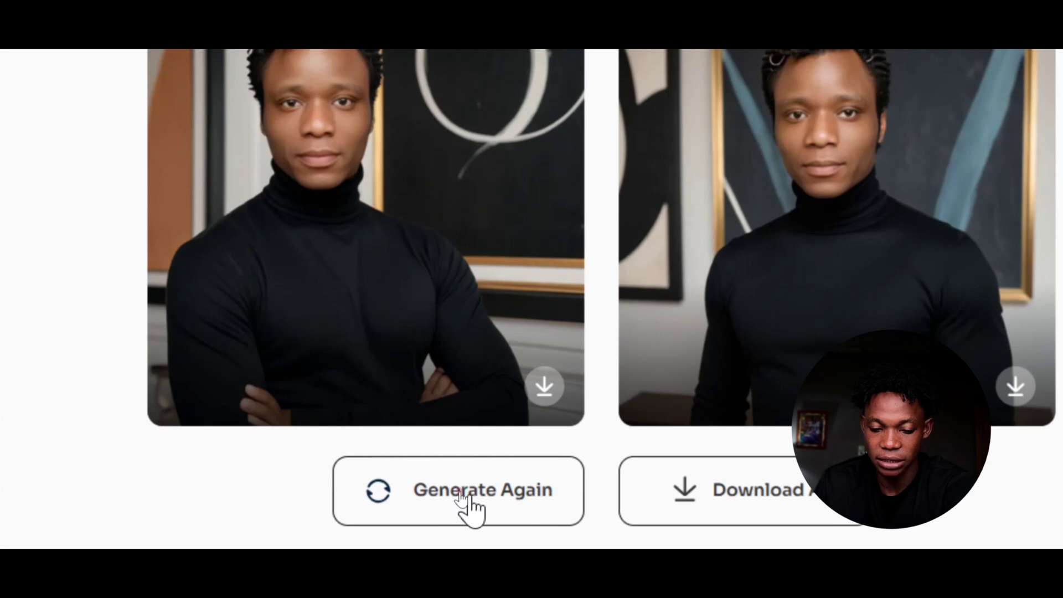
Regenerate the two turtleneck headshots and download the second portrait
{"action": "left_click", "coordinate": [461, 494]}
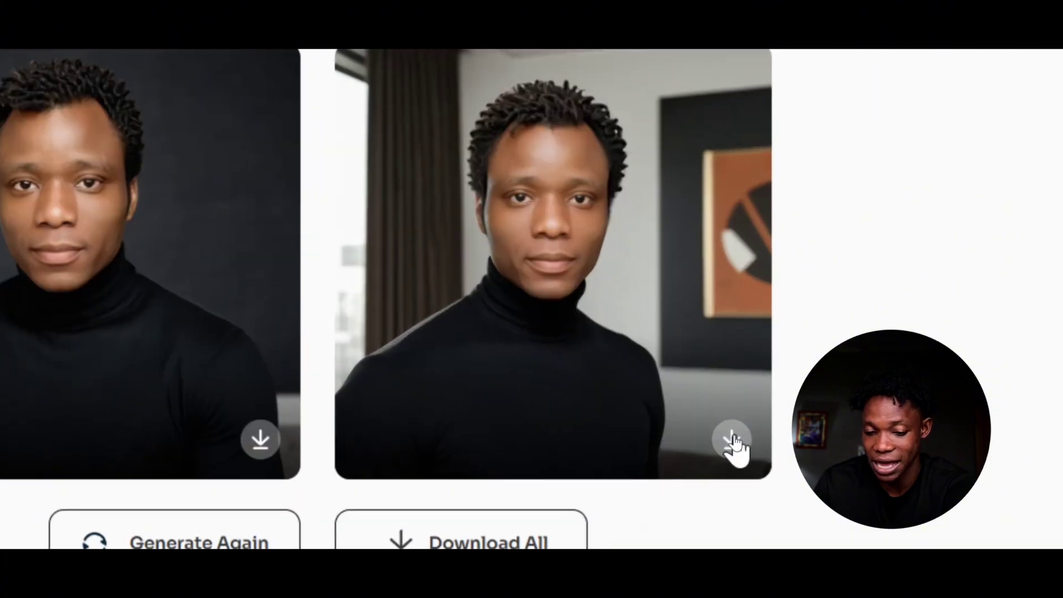
{"action": "left_click", "coordinate": [732, 437]}
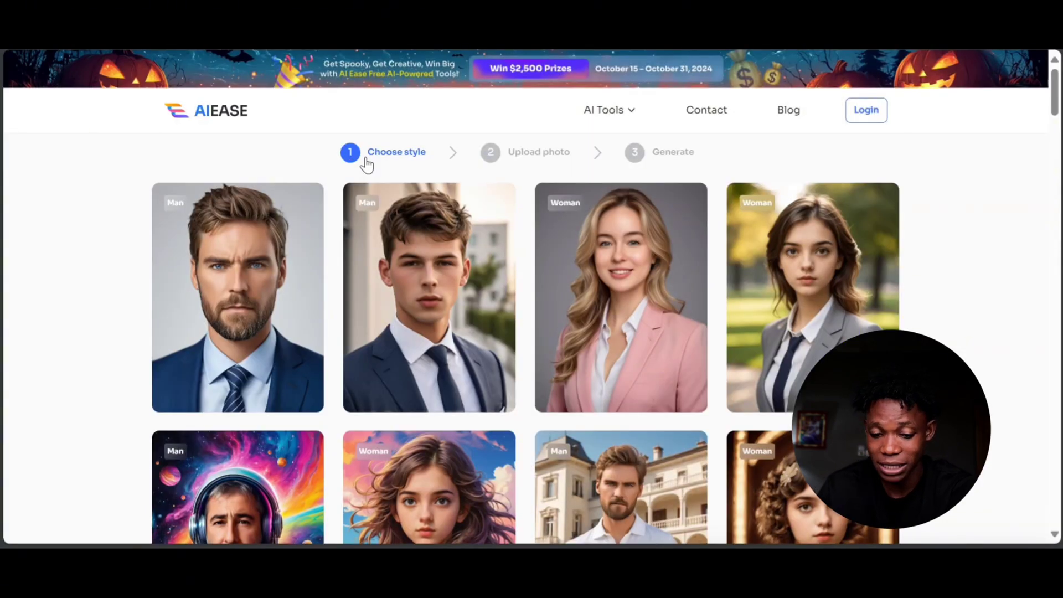
{"action": "scroll", "coordinate": [553, 249], "scroll_direction": "down", "scroll_amount": 6}
{"action": "scroll", "coordinate": [639, 397], "scroll_direction": "up", "scroll_amount": 3}
{"action": "scroll", "coordinate": [641, 398], "scroll_direction": "up", "scroll_amount": 2}
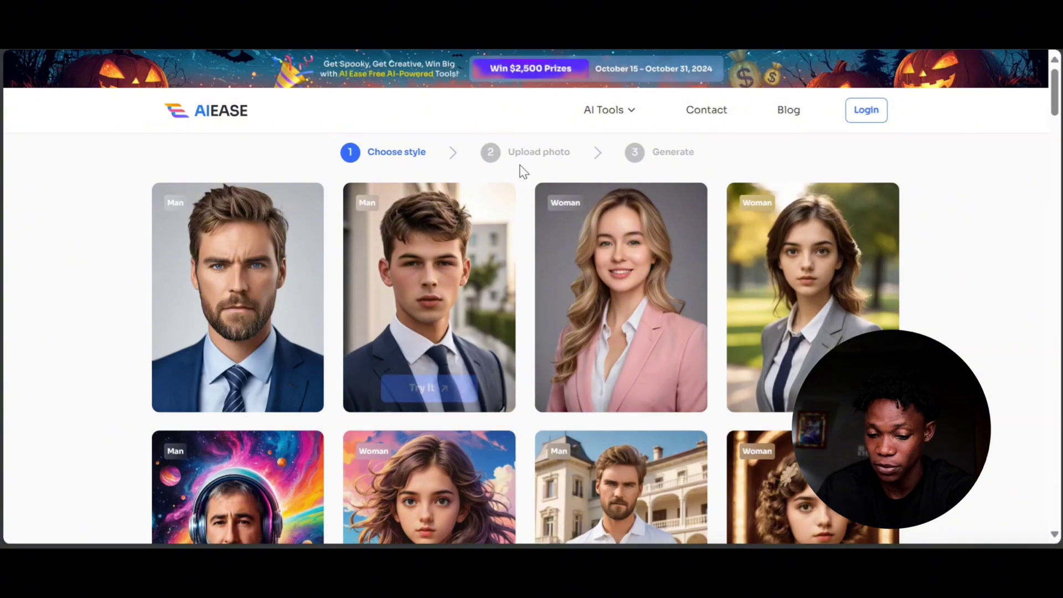
{"action": "scroll", "coordinate": [522, 171], "scroll_direction": "down", "scroll_amount": 10}
{"action": "scroll", "coordinate": [414, 244], "scroll_direction": "up", "scroll_amount": 2}
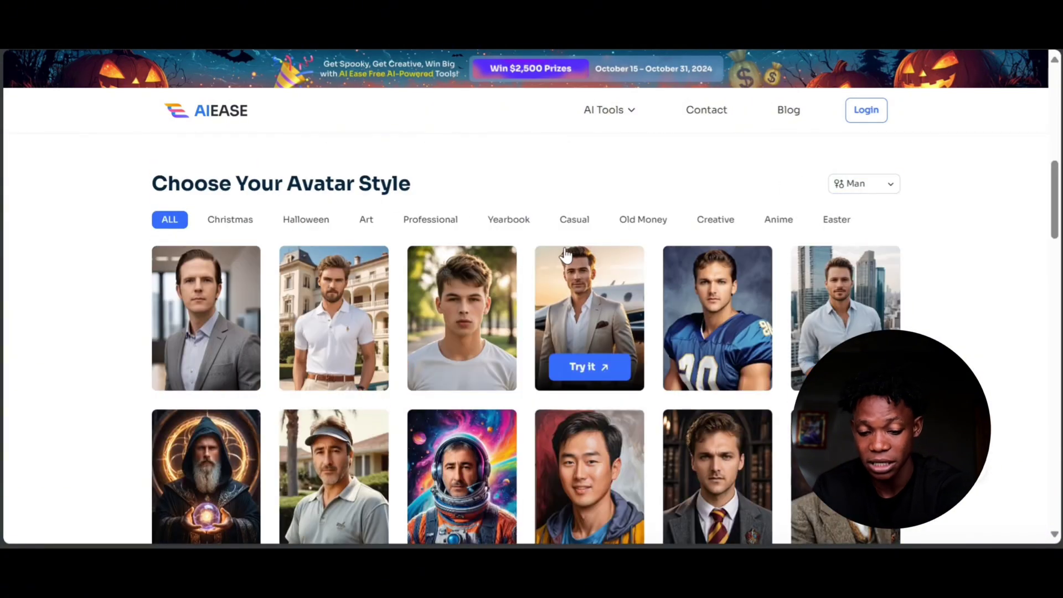
{"action": "scroll", "coordinate": [697, 373], "scroll_direction": "down", "scroll_amount": 7}
{"action": "scroll", "coordinate": [733, 320], "scroll_direction": "down", "scroll_amount": 15}
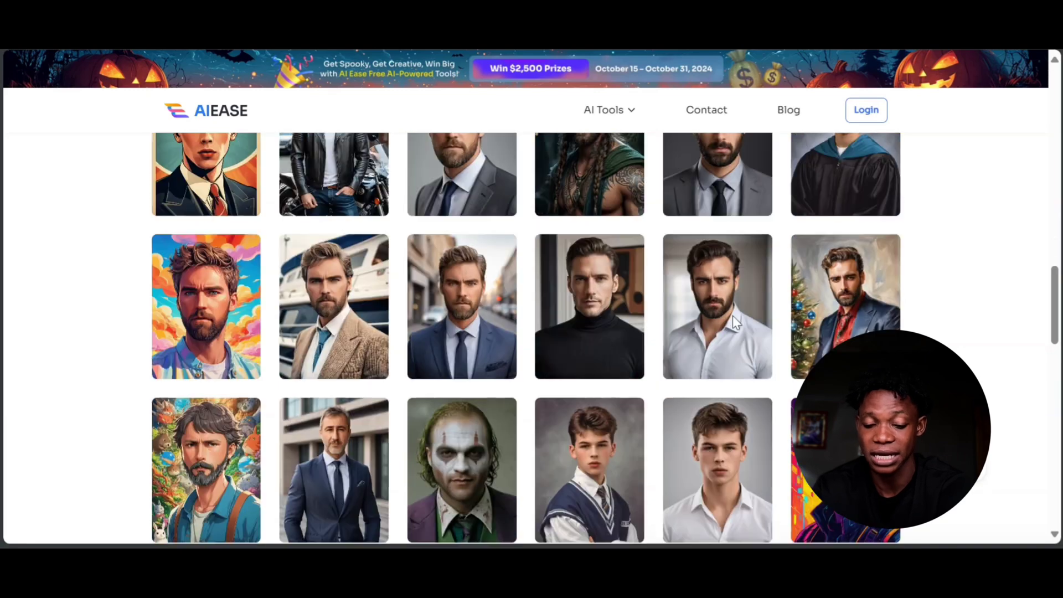